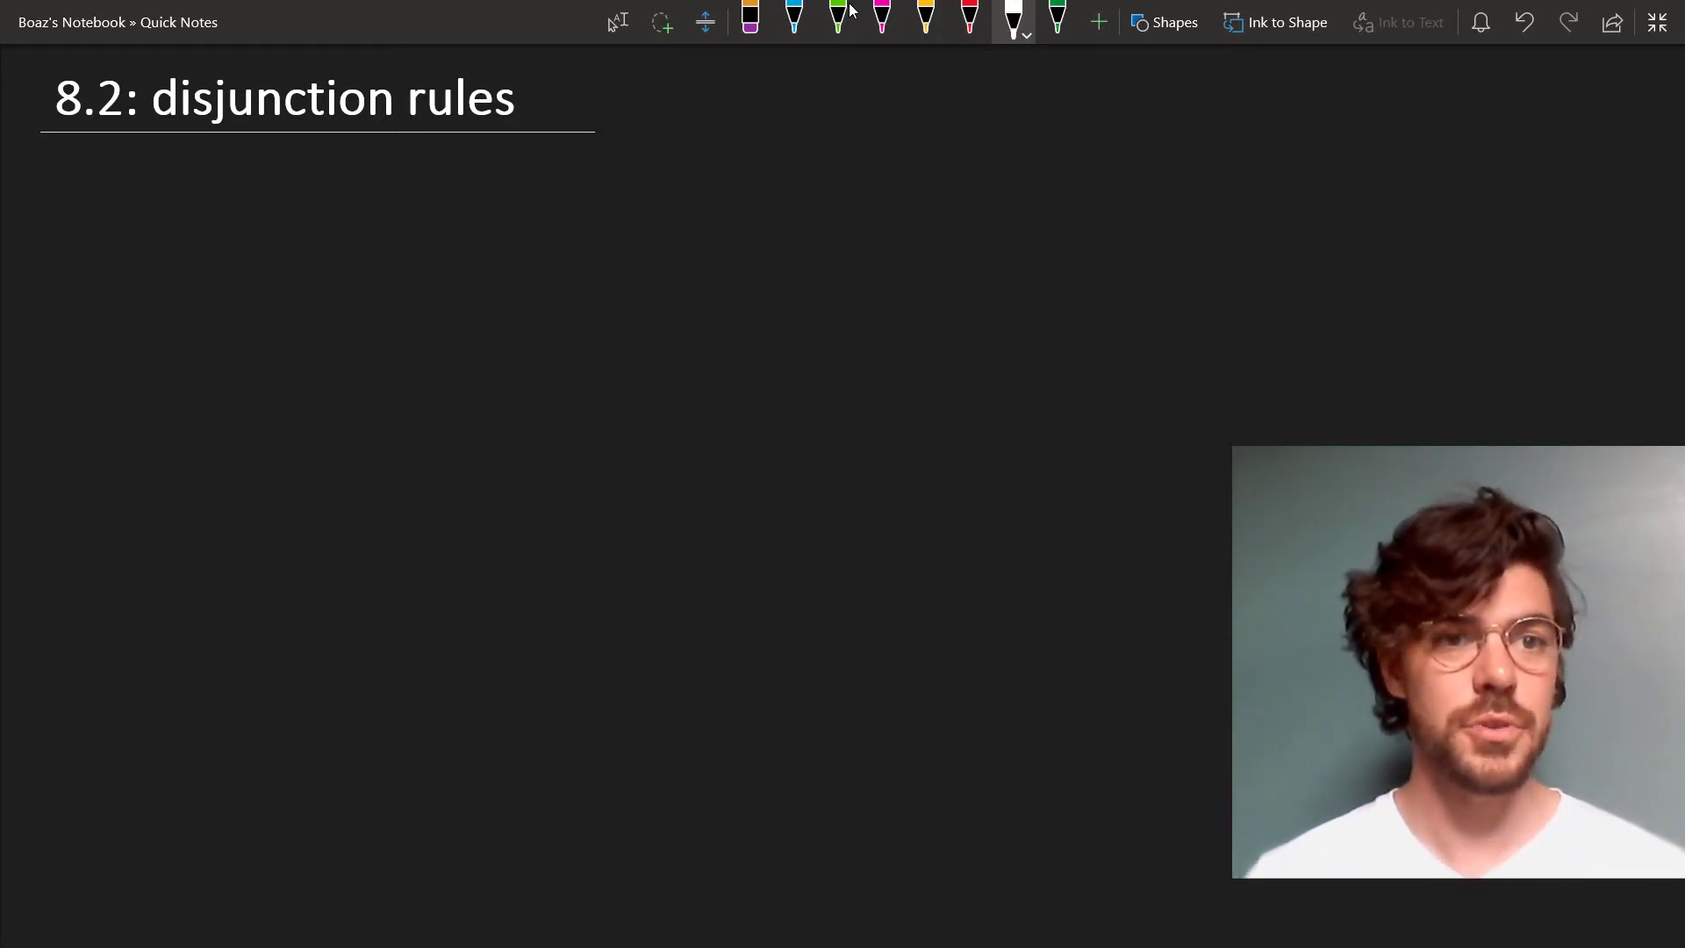
- Draw the proof line with a premise bar, three dots and P at line n
drag(112, 173, 136, 439)
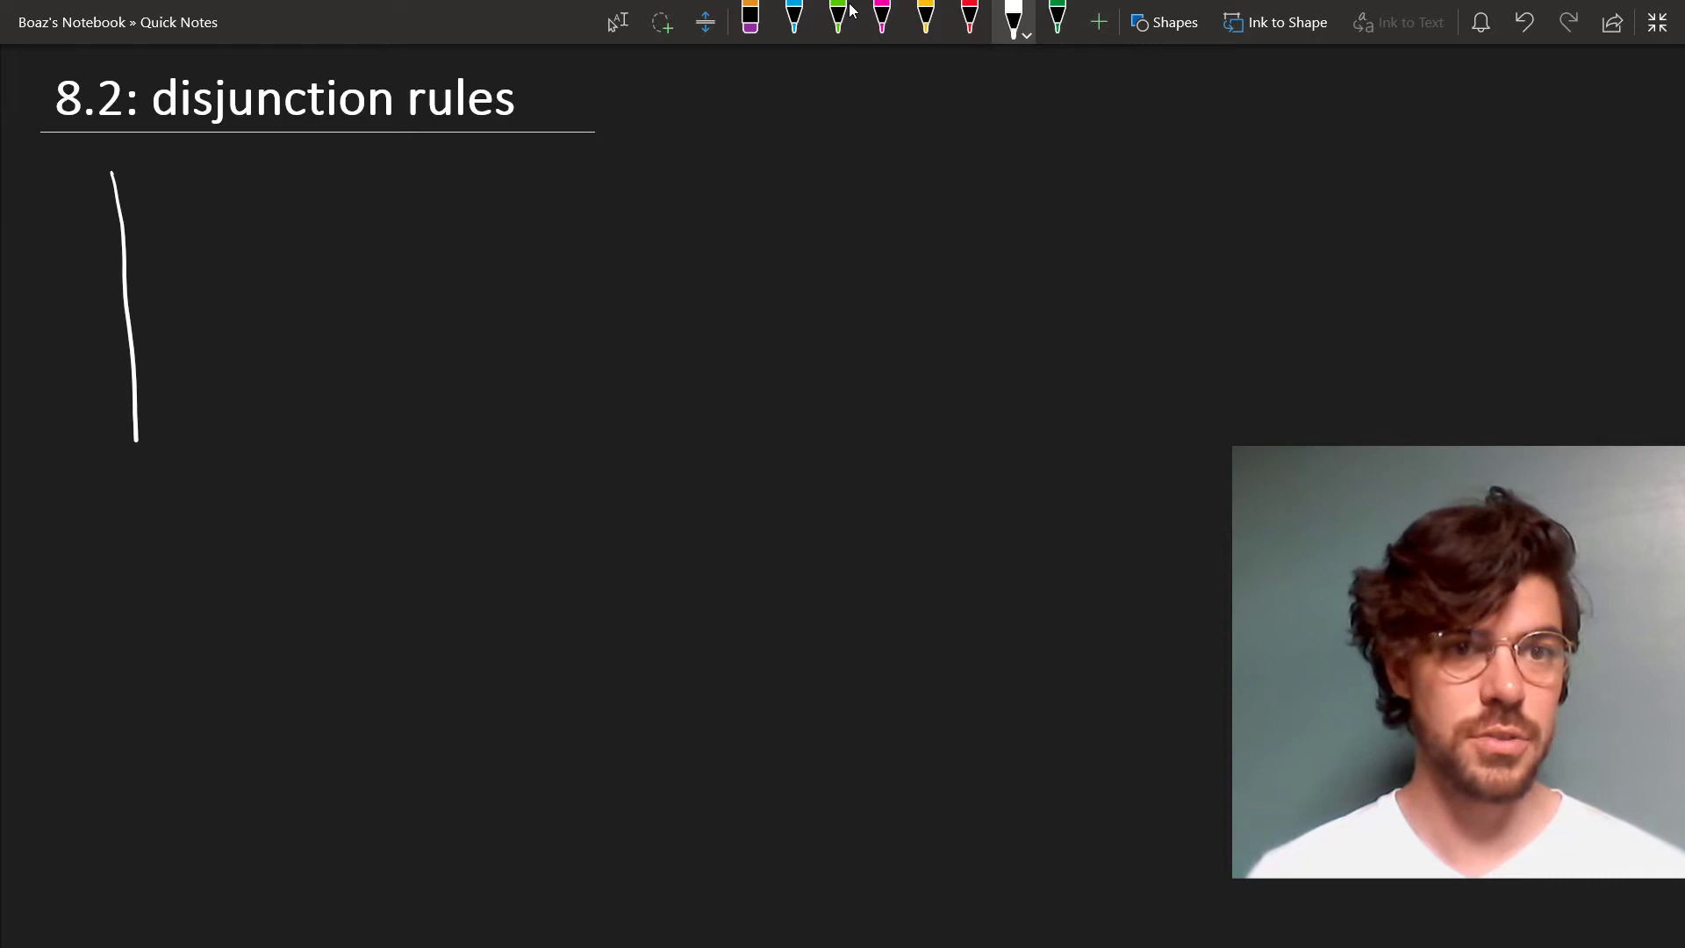
drag(125, 231, 218, 222)
click(142, 250)
click(142, 260)
click(142, 271)
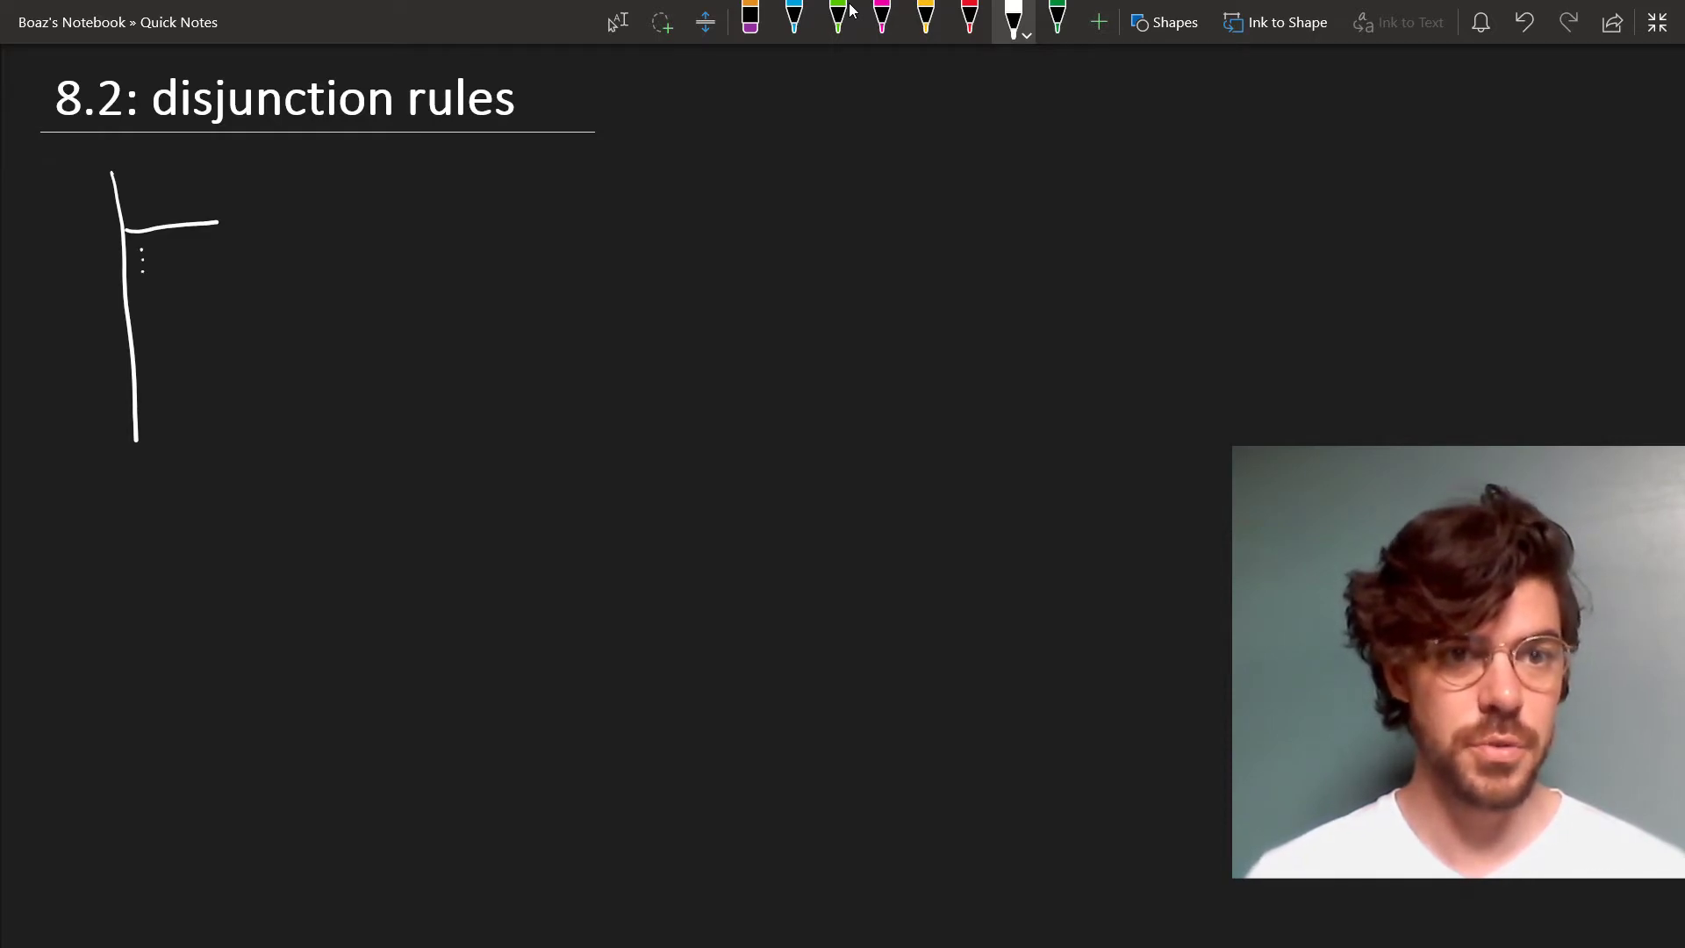
mouse_move(146, 294)
mouse_down()
mouse_move(159, 386)
mouse_move(210, 360)
mouse_up()
click(166, 323)
- Write P ∨ Q below using a magenta ∨, plus the label's magenta ∨
click(882, 19)
click(1014, 19)
drag(241, 346, 281, 379)
drag(178, 377, 177, 392)
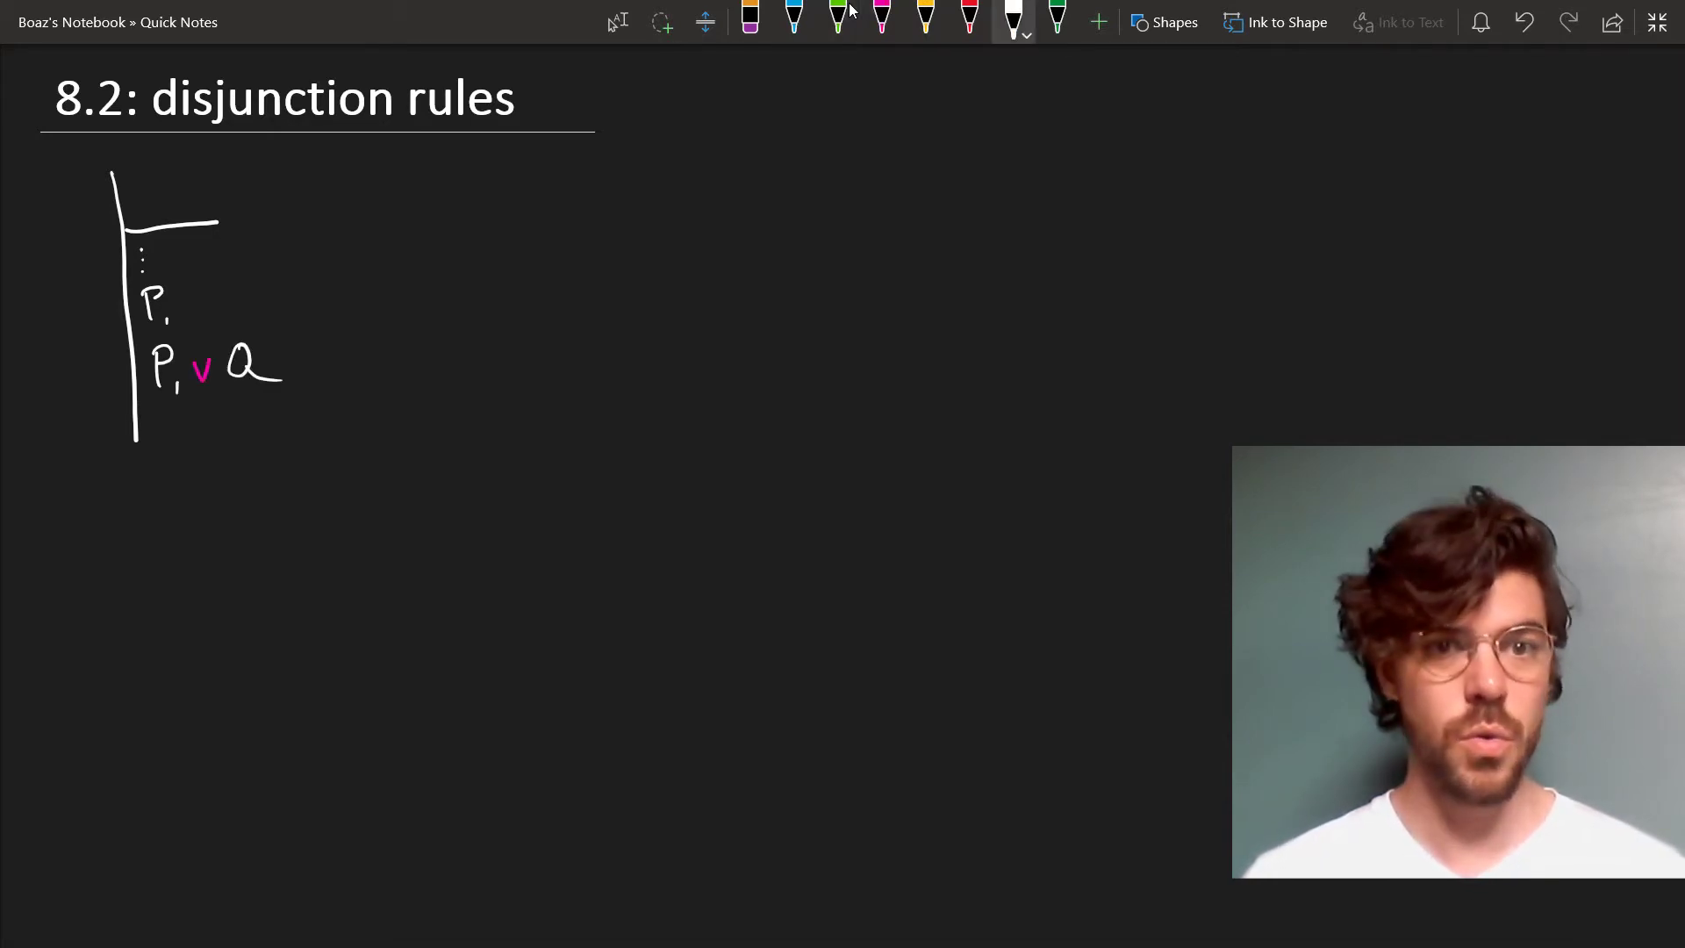
- Label the line 'n' and cite the conclusion as '∨-intro, n' in blue
click(882, 19)
drag(368, 341, 388, 341)
click(794, 20)
drag(397, 351, 474, 349)
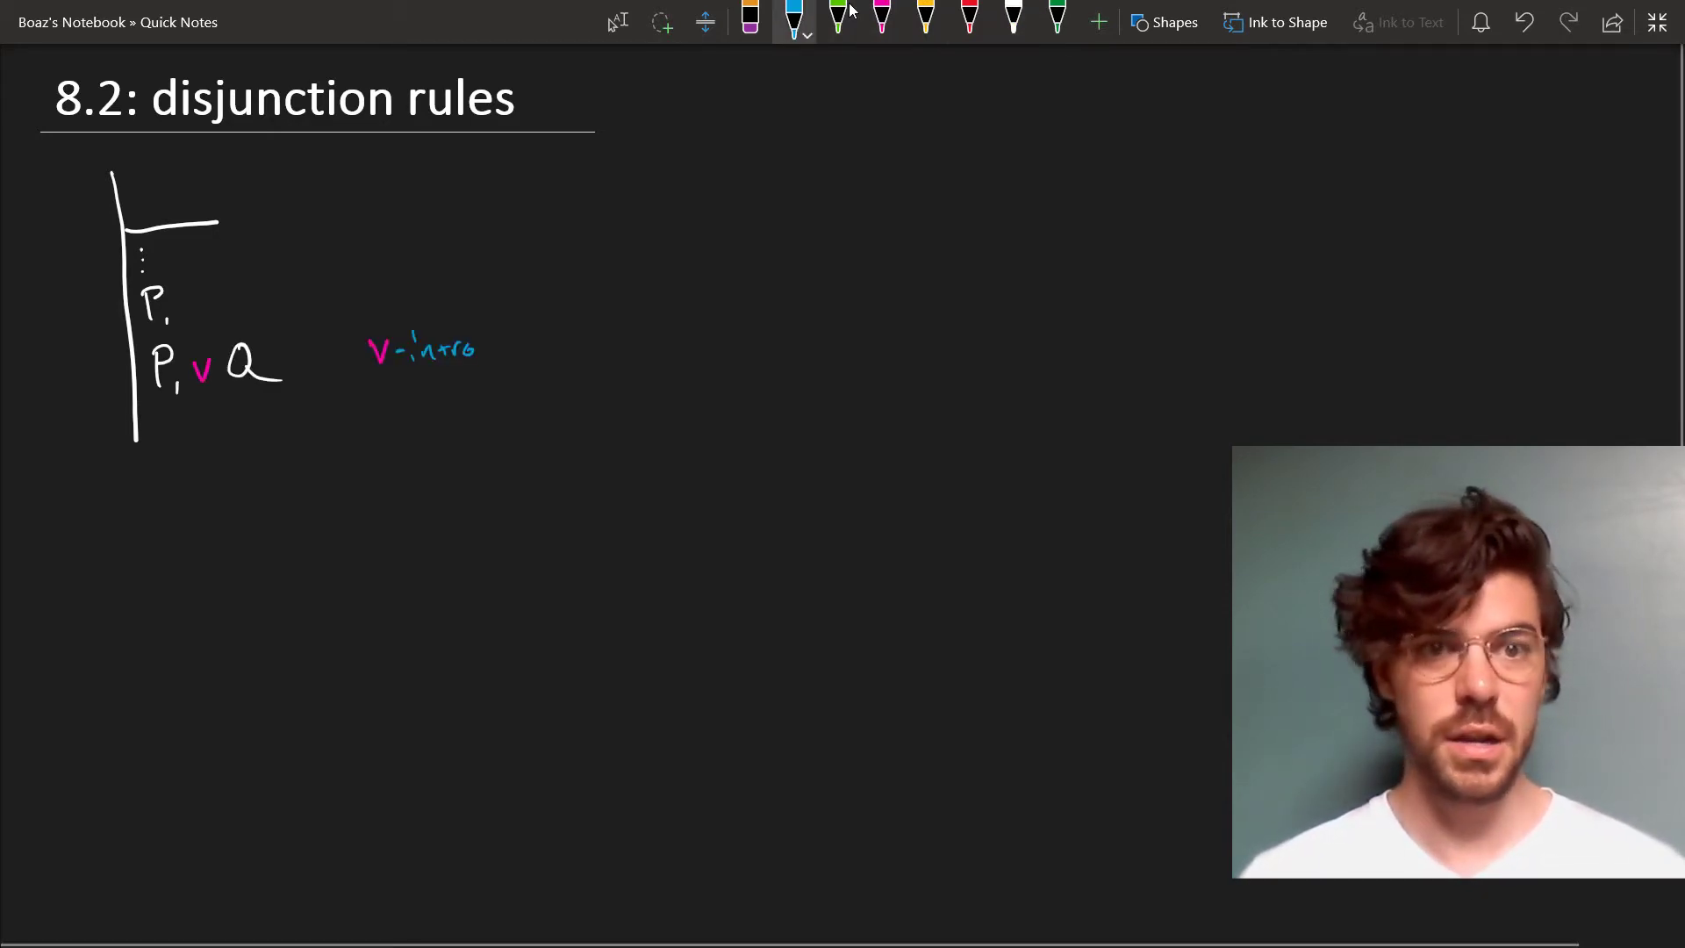
click(1013, 19)
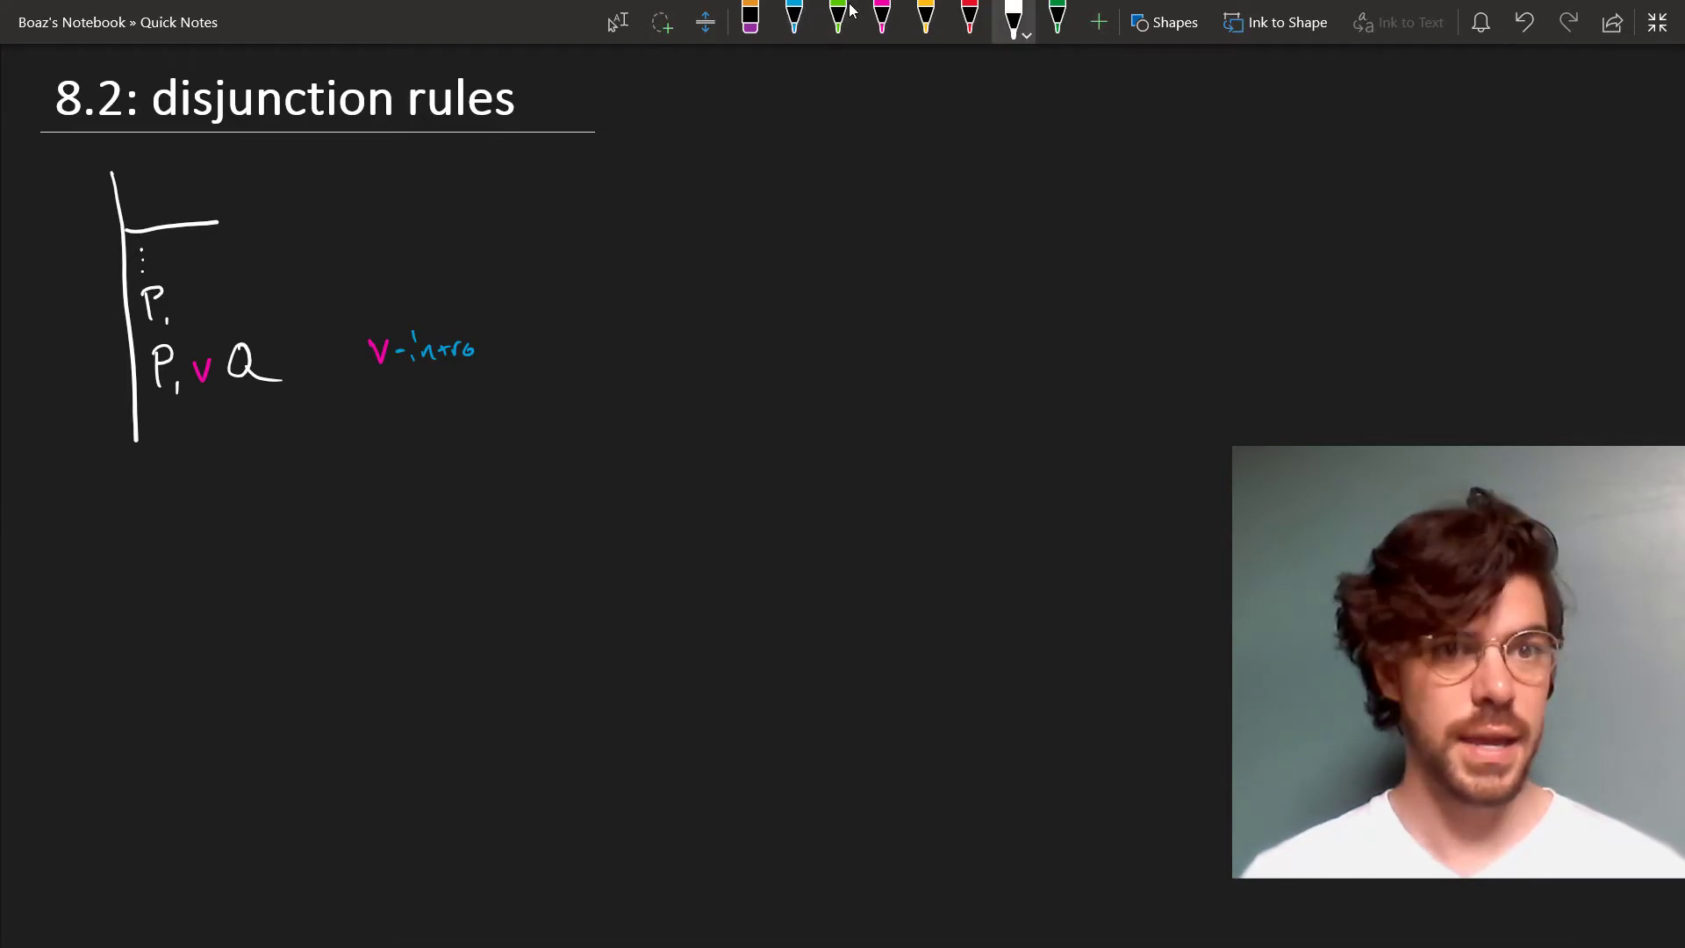
drag(86, 321, 106, 317)
click(794, 19)
drag(484, 349, 480, 358)
drag(502, 354, 522, 350)
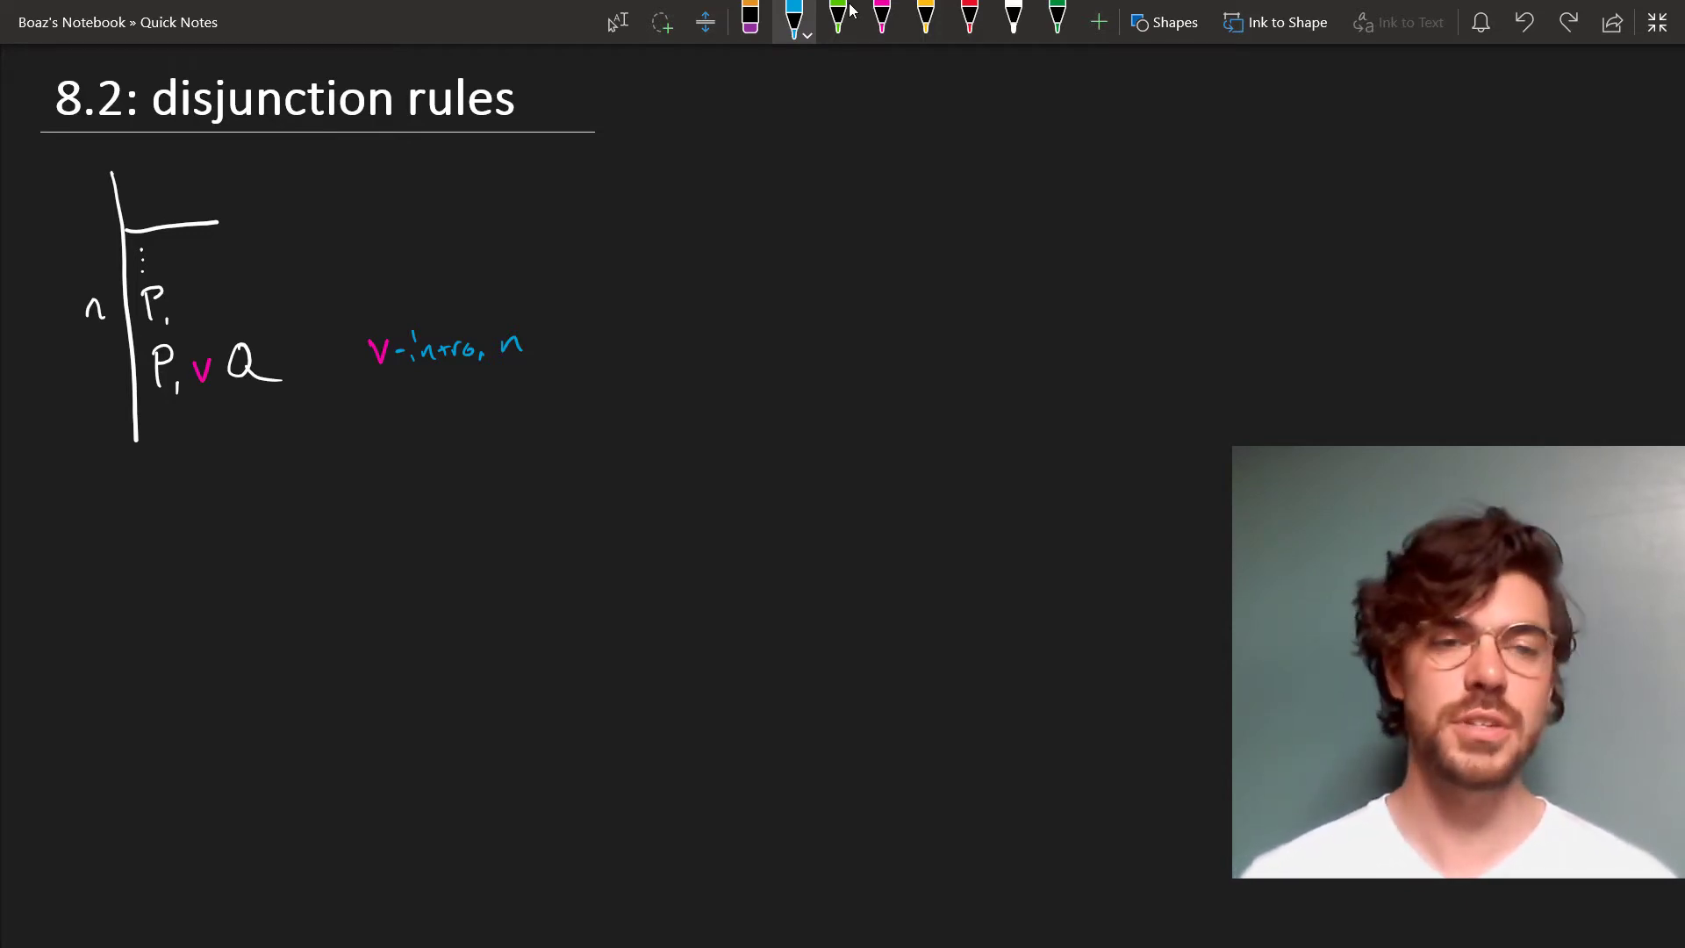
- Add pink boxed '∨-intro' and '∨-elim' headings, then start a white proof with premise P ∨ Q
key(alt+d)
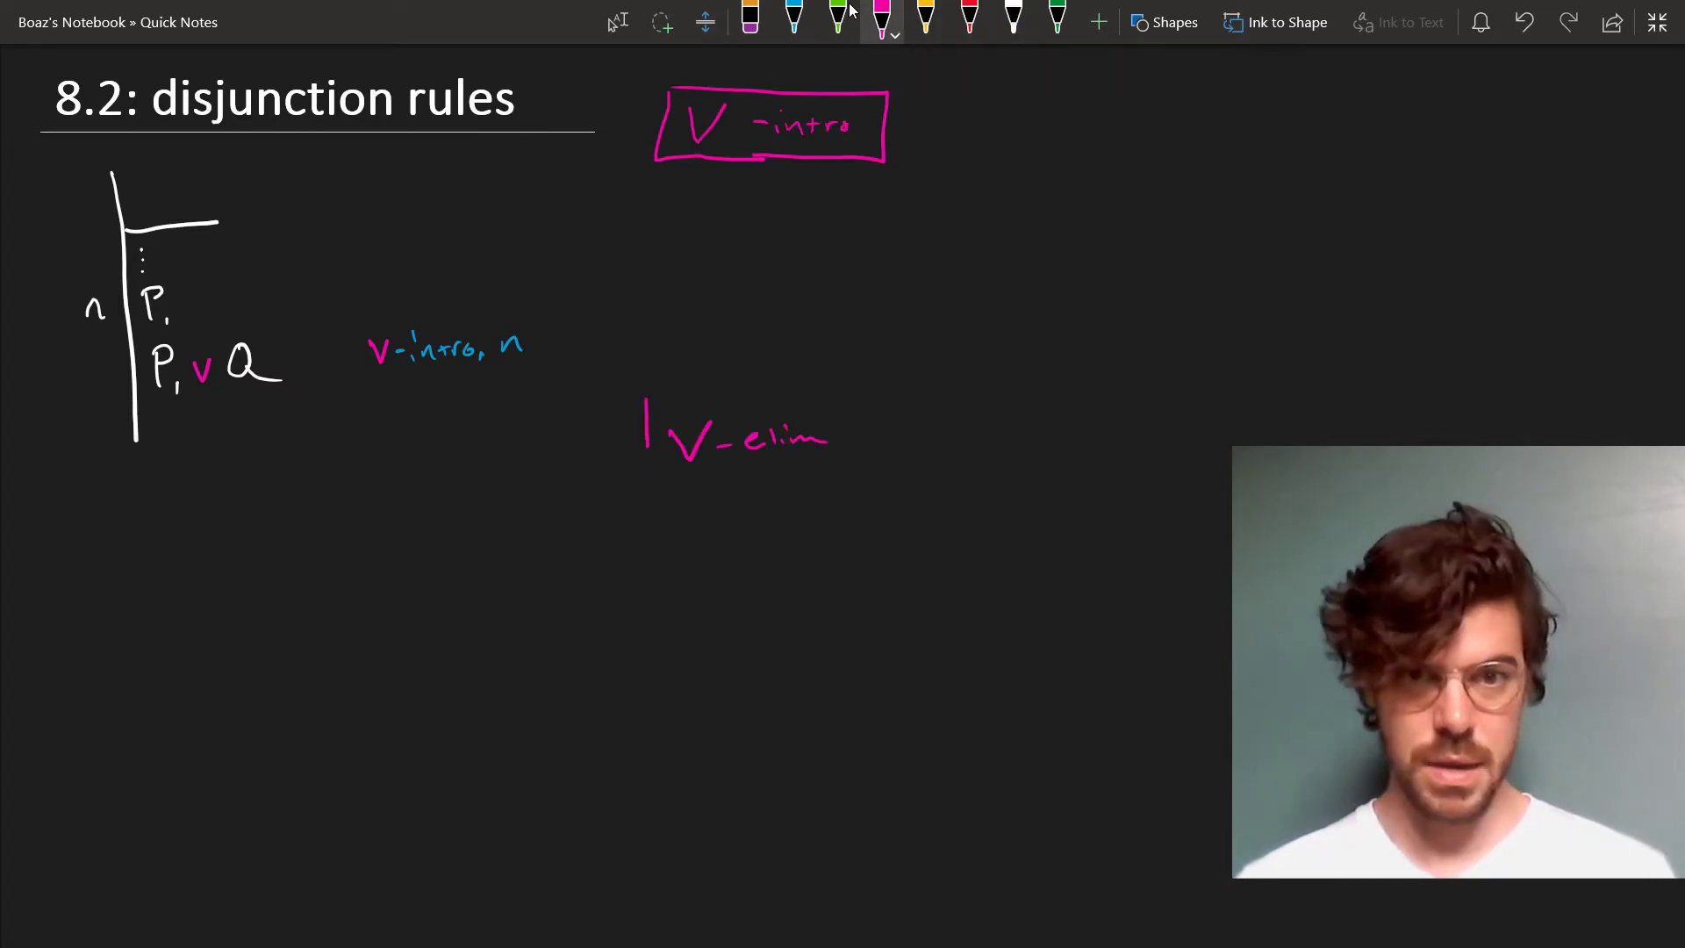
mouse_move(647, 443)
mouse_down()
mouse_move(649, 488)
mouse_move(861, 473)
mouse_move(858, 395)
mouse_move(653, 401)
mouse_up()
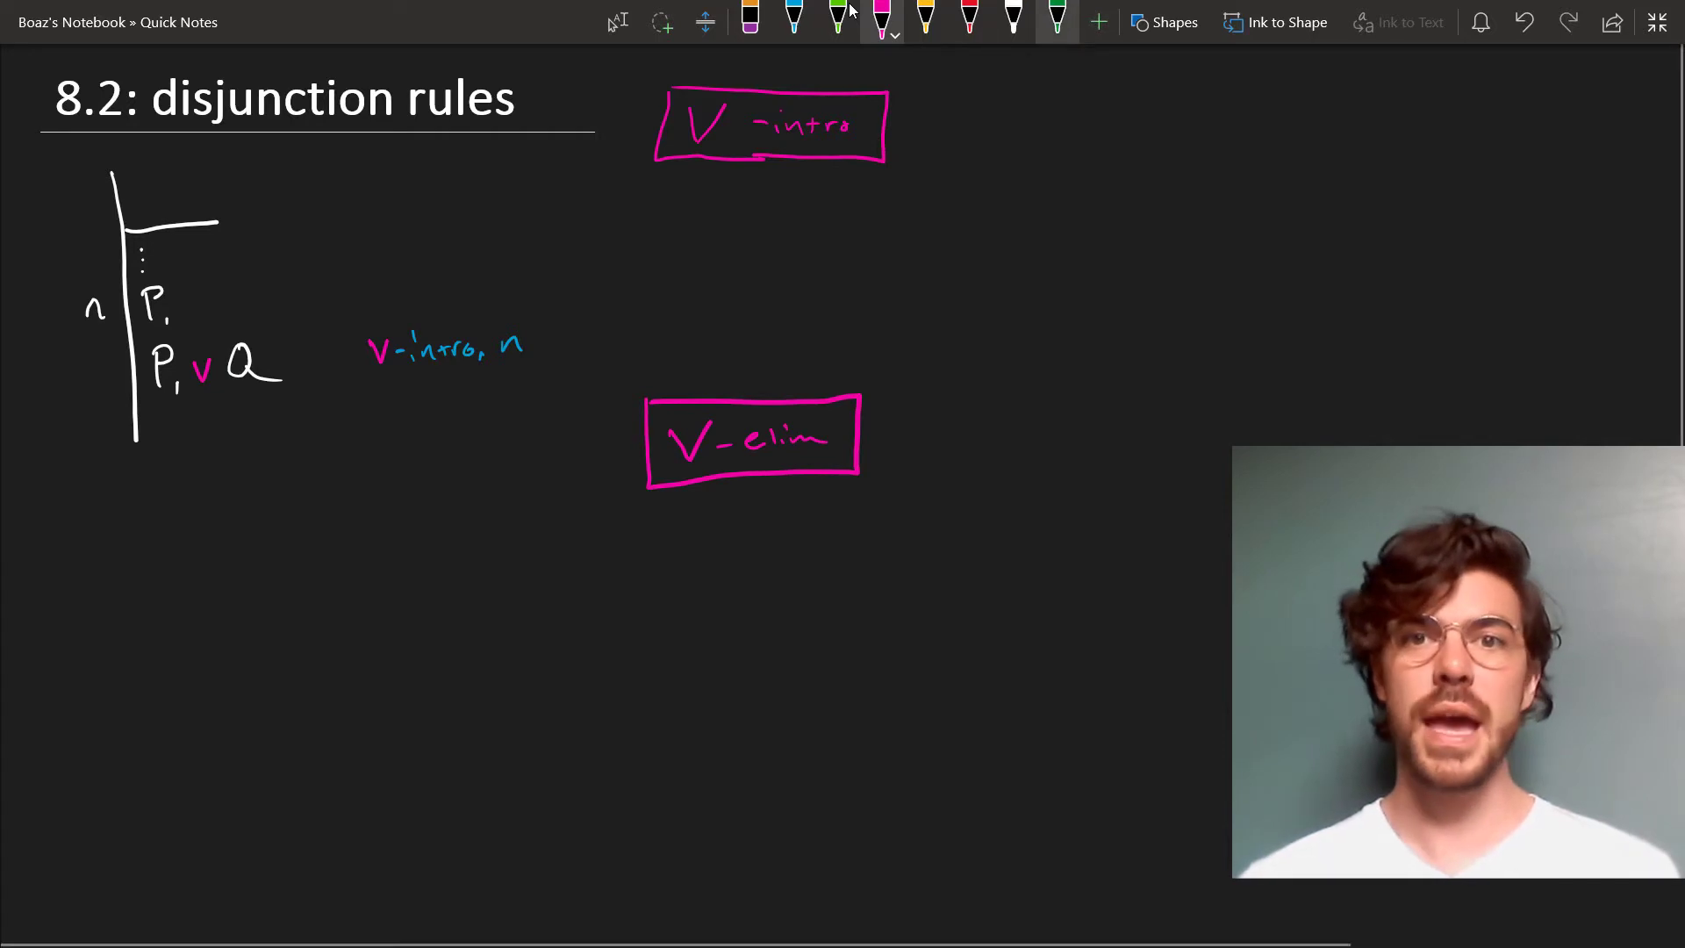
key(alt+d)
drag(156, 585, 160, 619)
drag(156, 586, 159, 604)
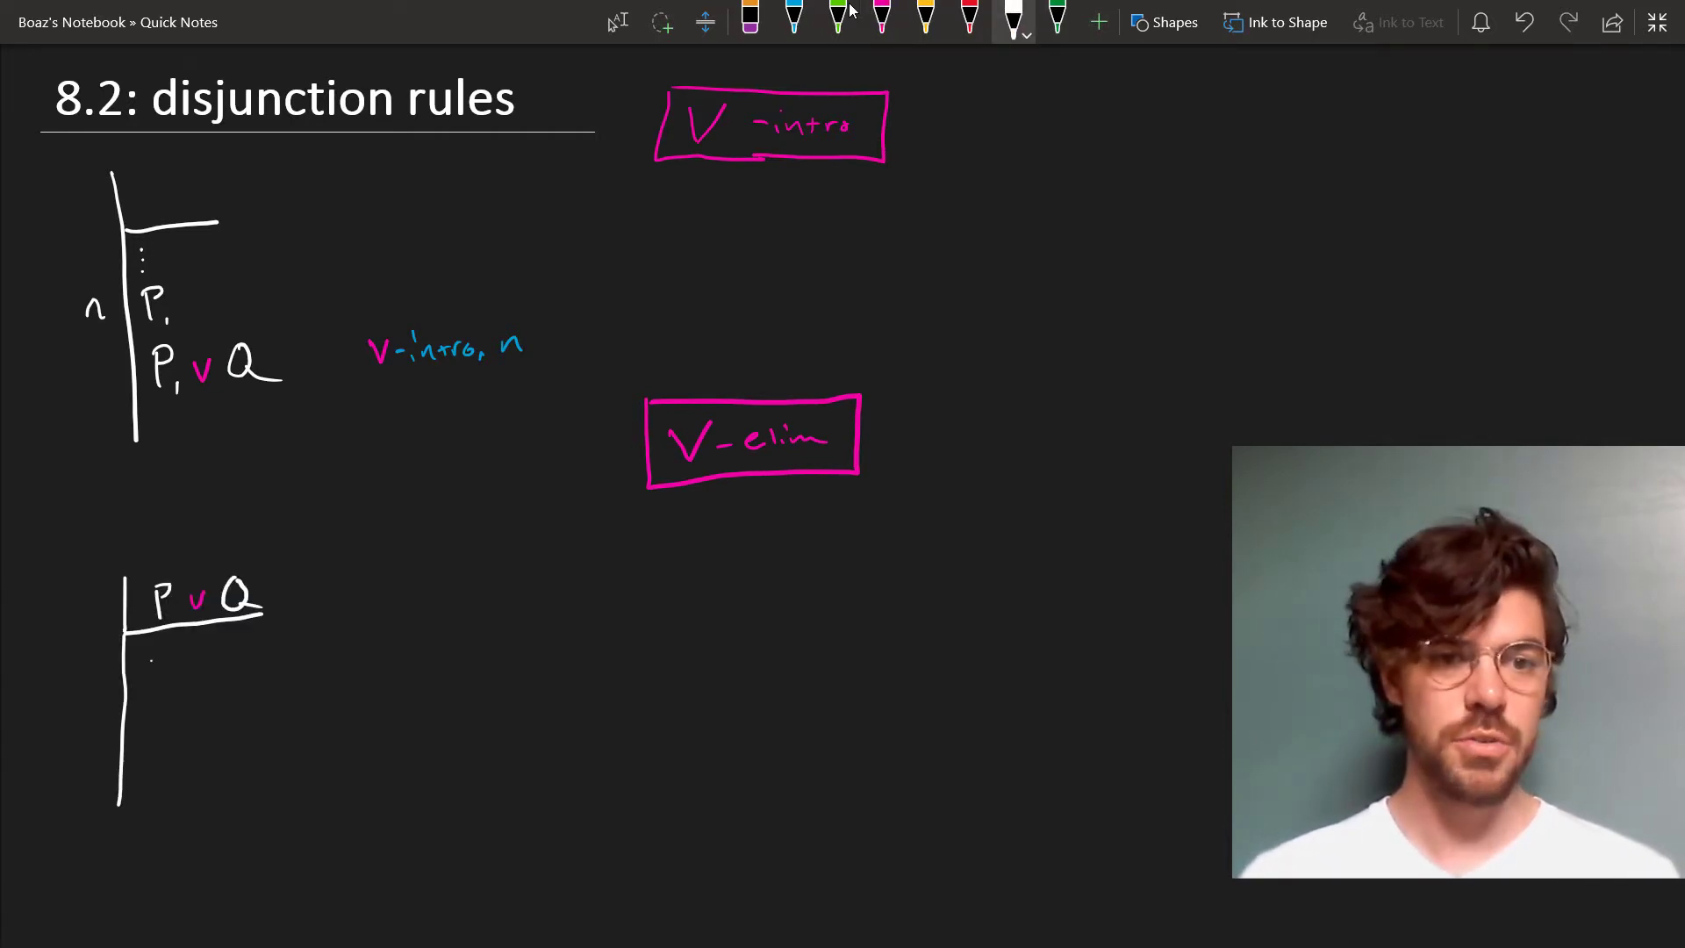
drag(144, 709, 157, 729)
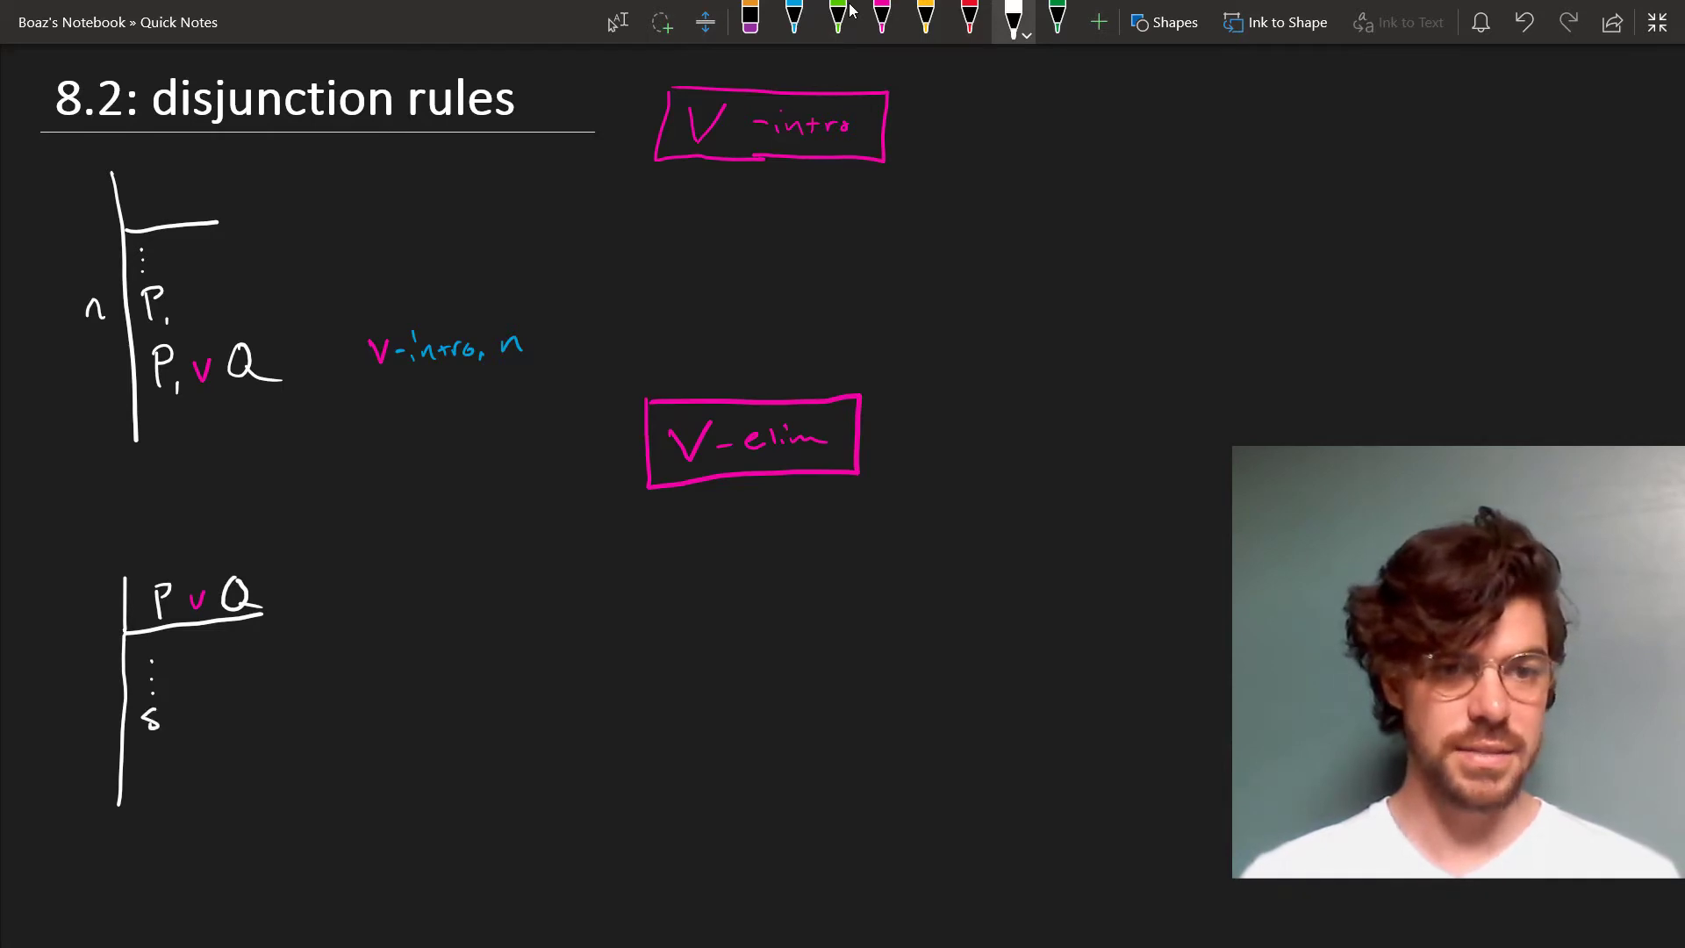
- Draw the main proof line with premise P ∨ Q and subproofs P…S and Q…S
scroll(834, 558, down, 5)
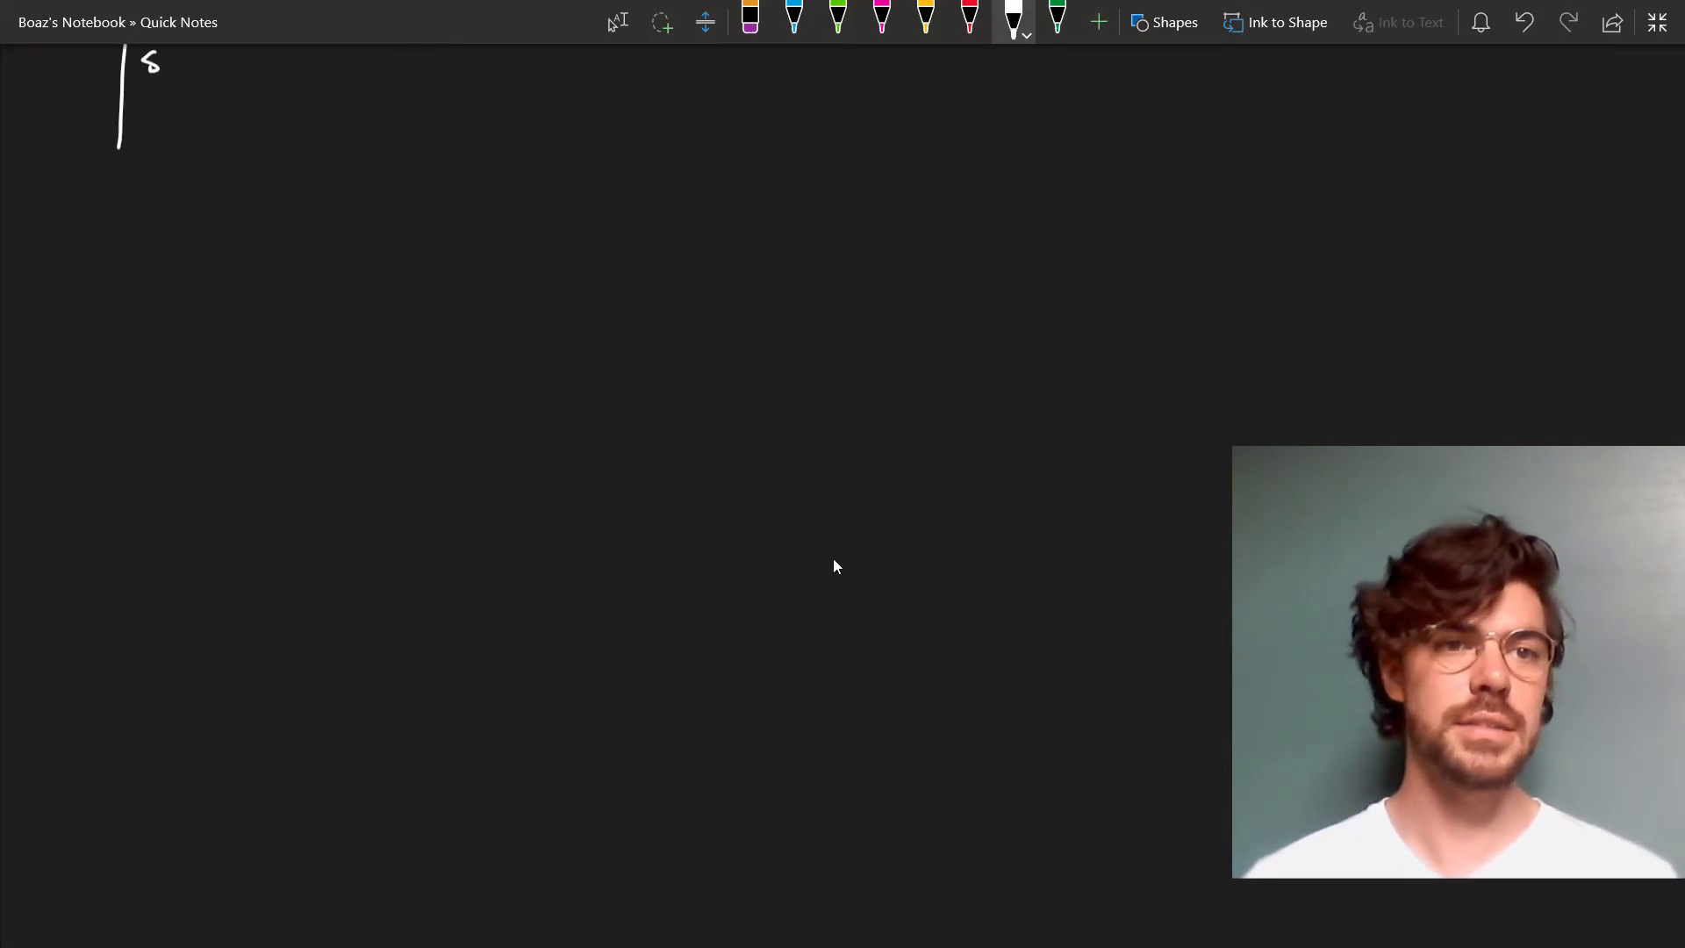
drag(113, 210, 121, 630)
mouse_move(143, 320)
mouse_down()
mouse_move(138, 303)
mouse_move(192, 294)
mouse_move(231, 316)
mouse_move(136, 398)
mouse_move(136, 446)
mouse_up()
mouse_move(156, 353)
mouse_down()
mouse_move(171, 343)
mouse_move(182, 380)
mouse_up()
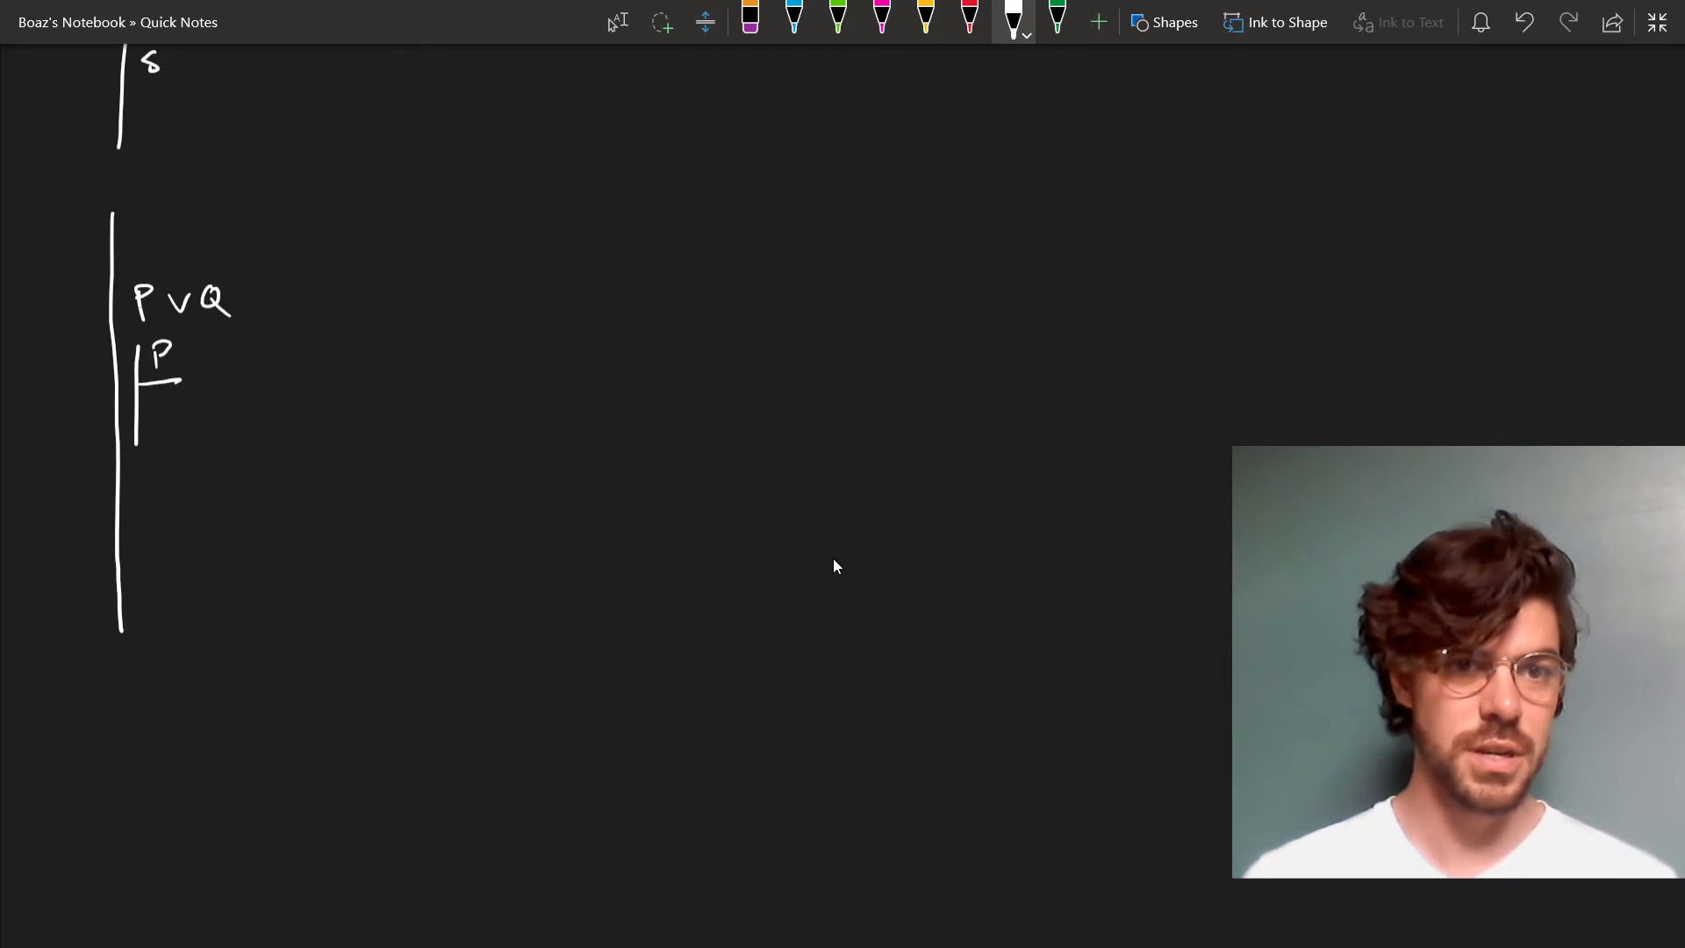
drag(115, 262, 175, 260)
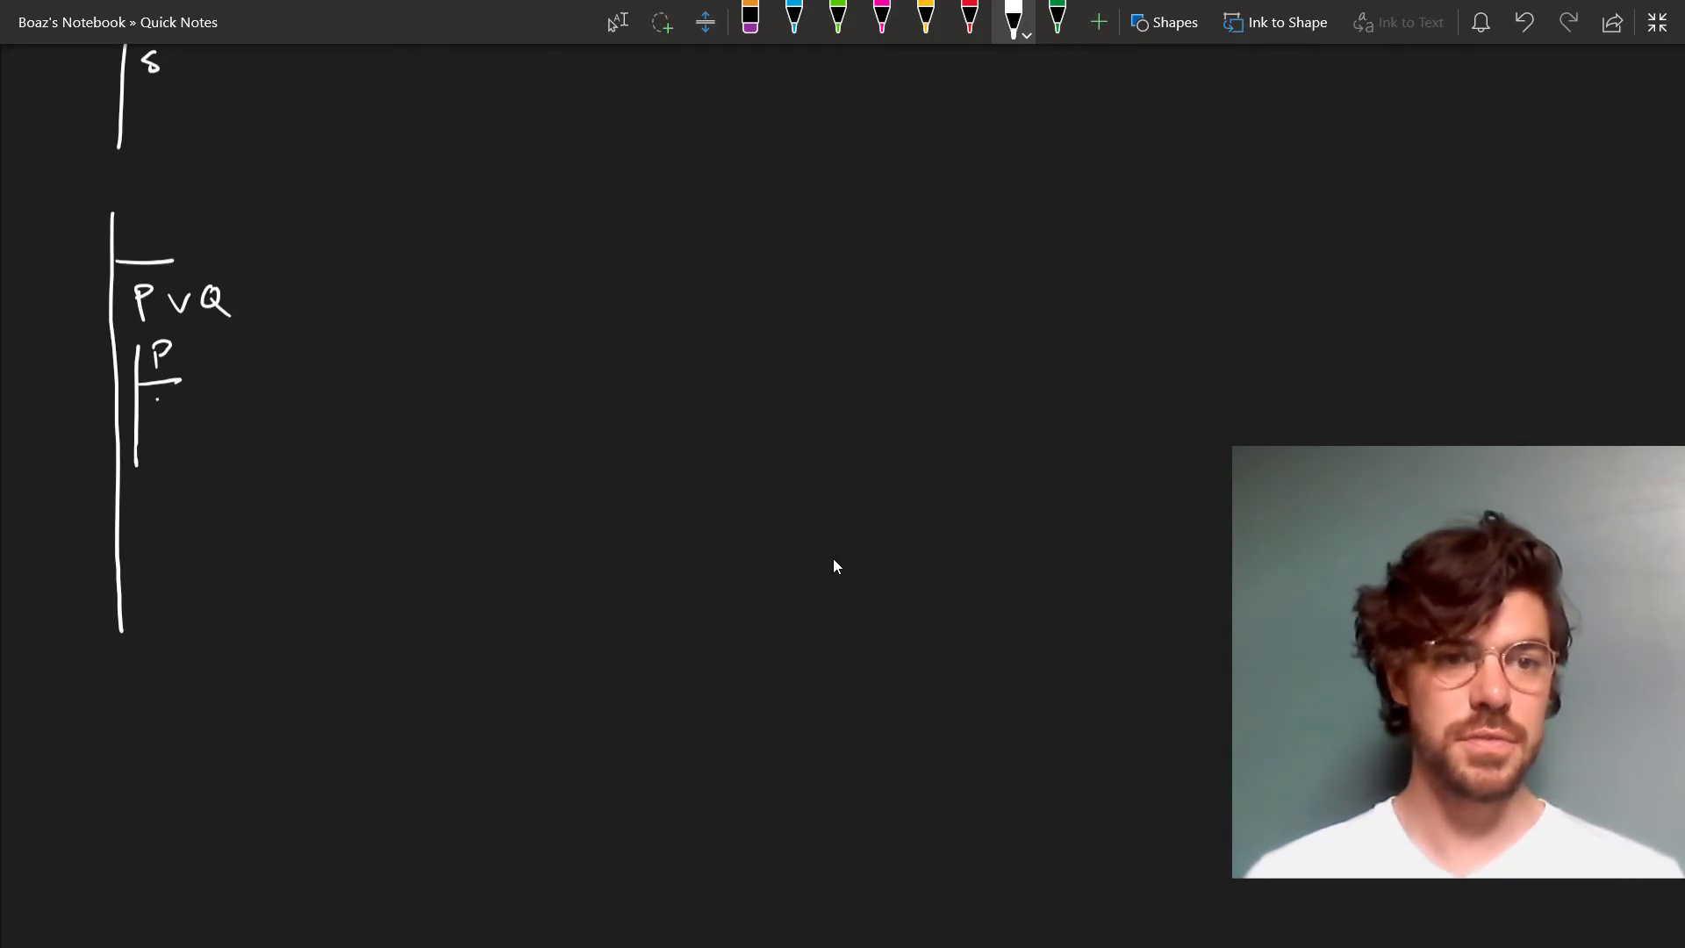
mouse_move(159, 447)
mouse_down()
mouse_move(173, 514)
mouse_move(136, 558)
mouse_move(137, 614)
mouse_up()
drag(168, 490, 174, 505)
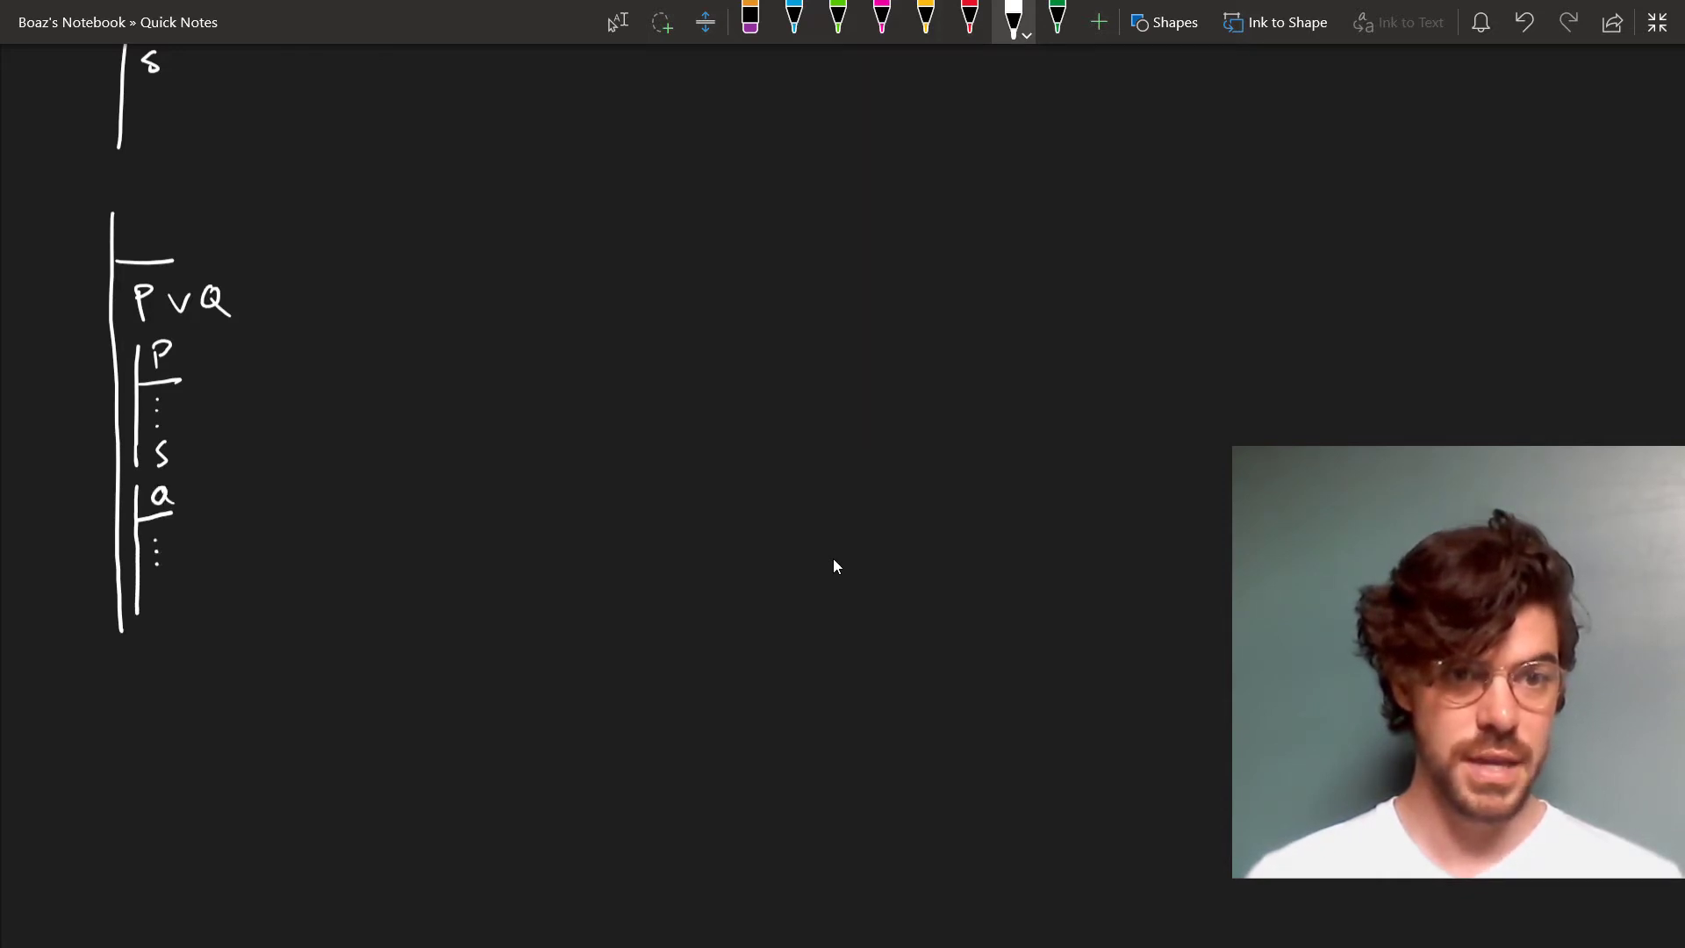
mouse_move(121, 625)
mouse_down()
mouse_move(123, 673)
mouse_move(142, 669)
mouse_up()
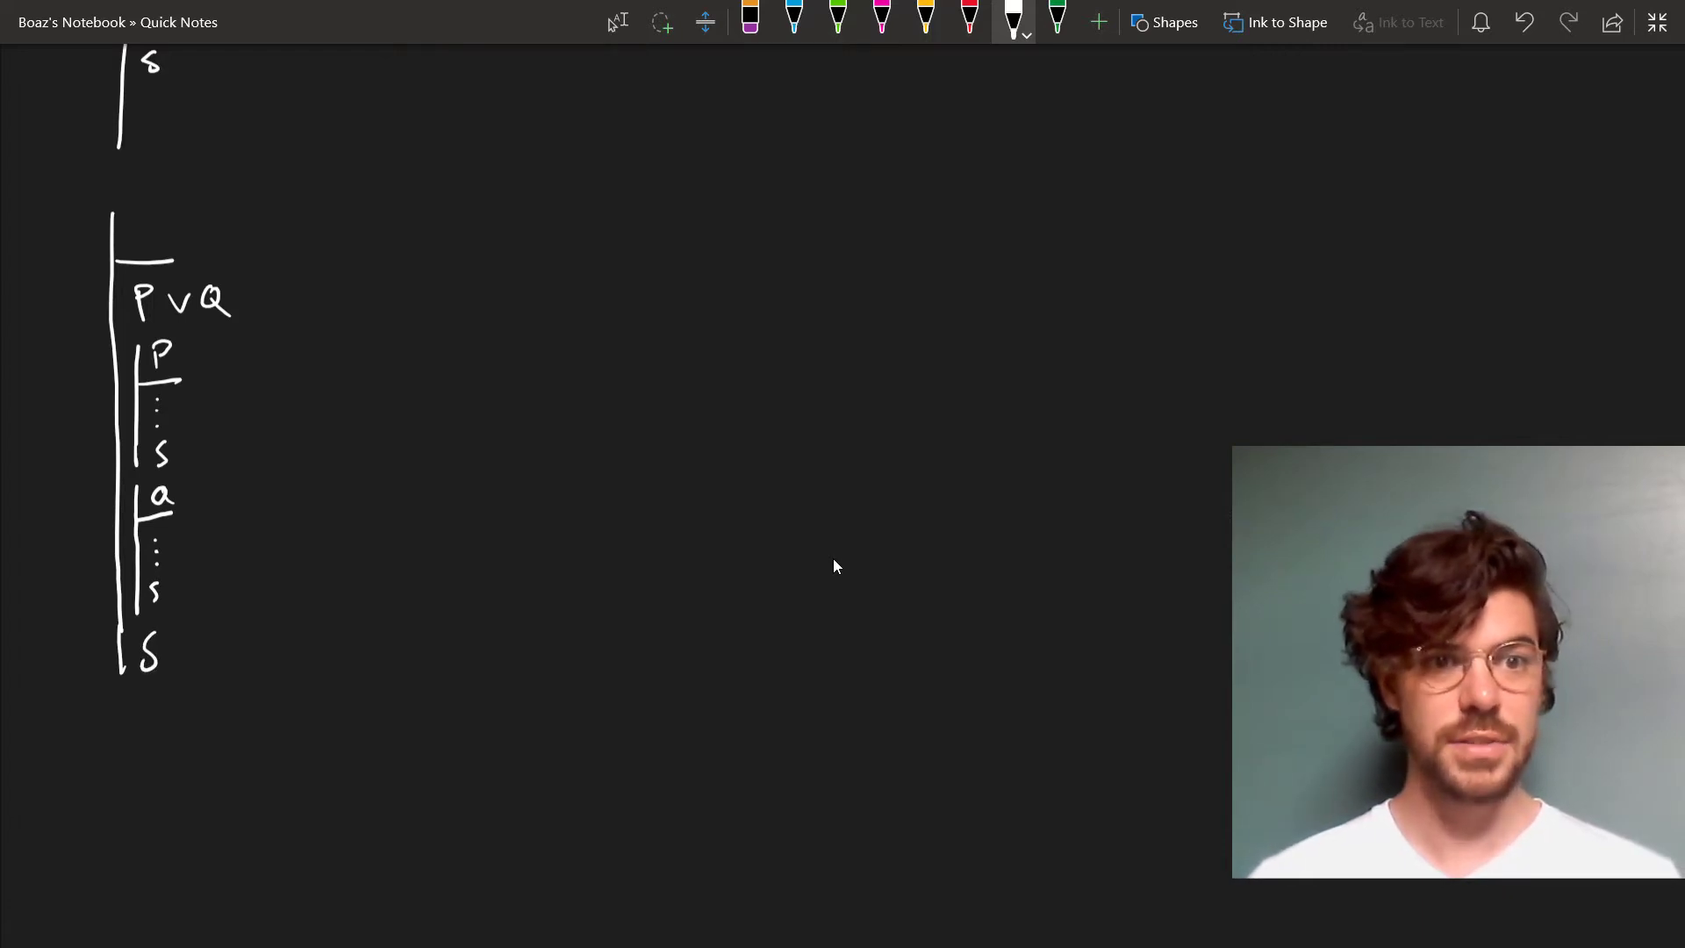
- Write the final S and cite it '∨-elim.' with a pink ∨ and blue text
drag(315, 285, 334, 273)
key(ctrl+z)
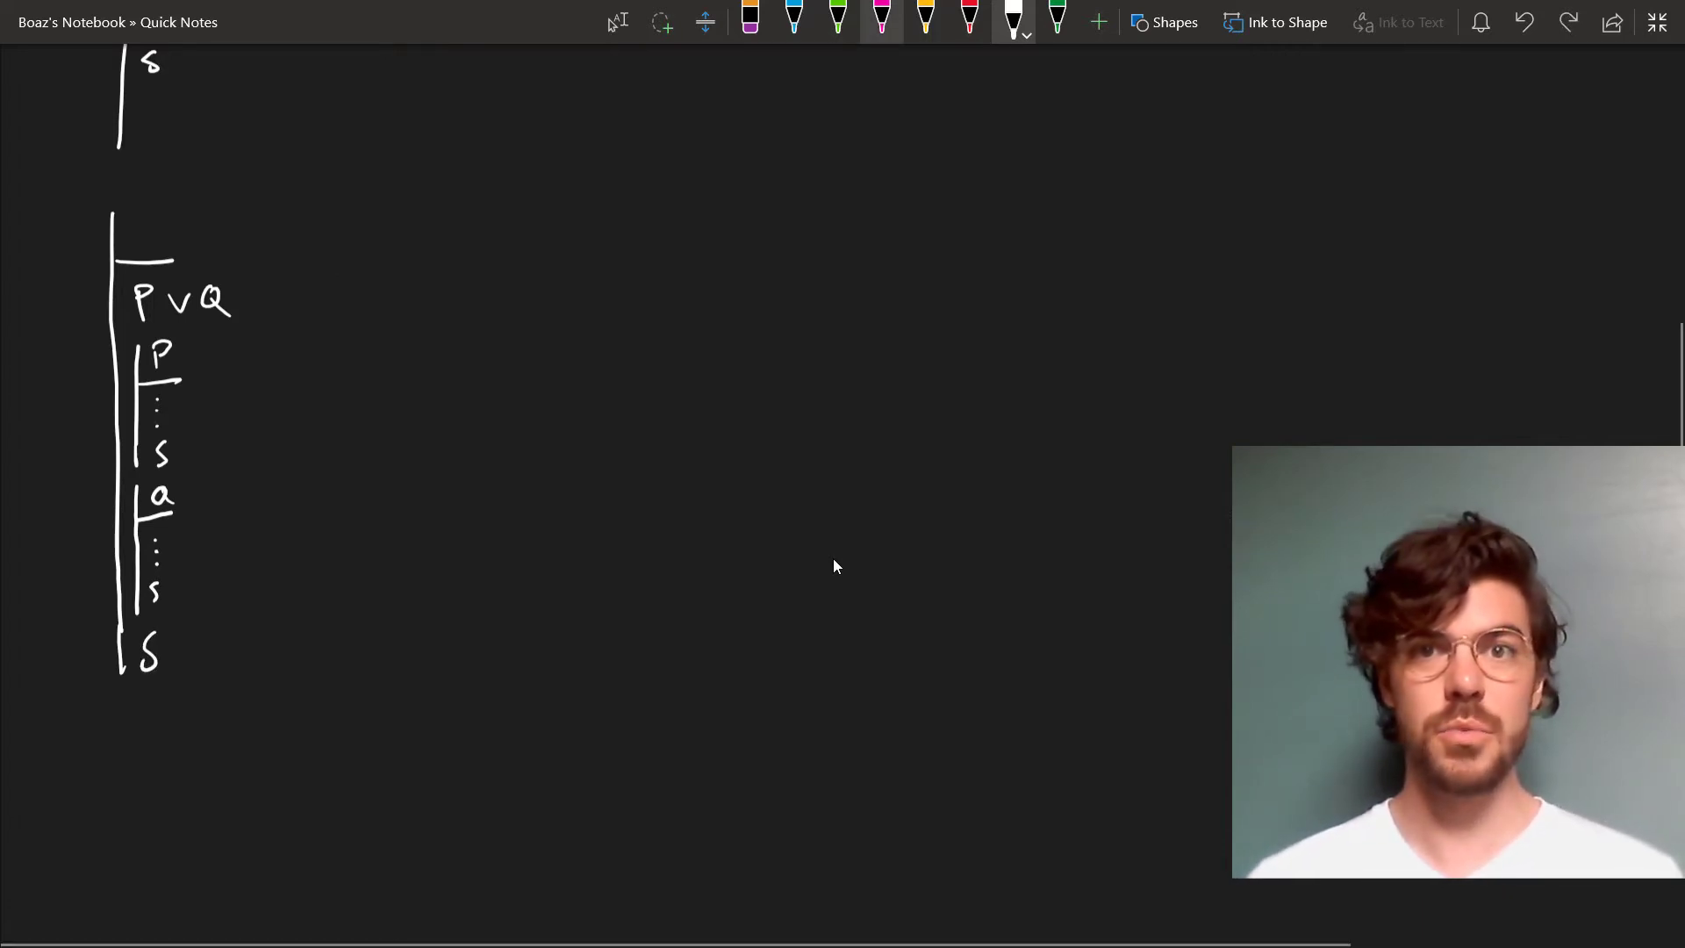
click(883, 17)
drag(252, 627, 303, 638)
click(794, 18)
drag(311, 637, 406, 638)
click(414, 633)
click(1013, 18)
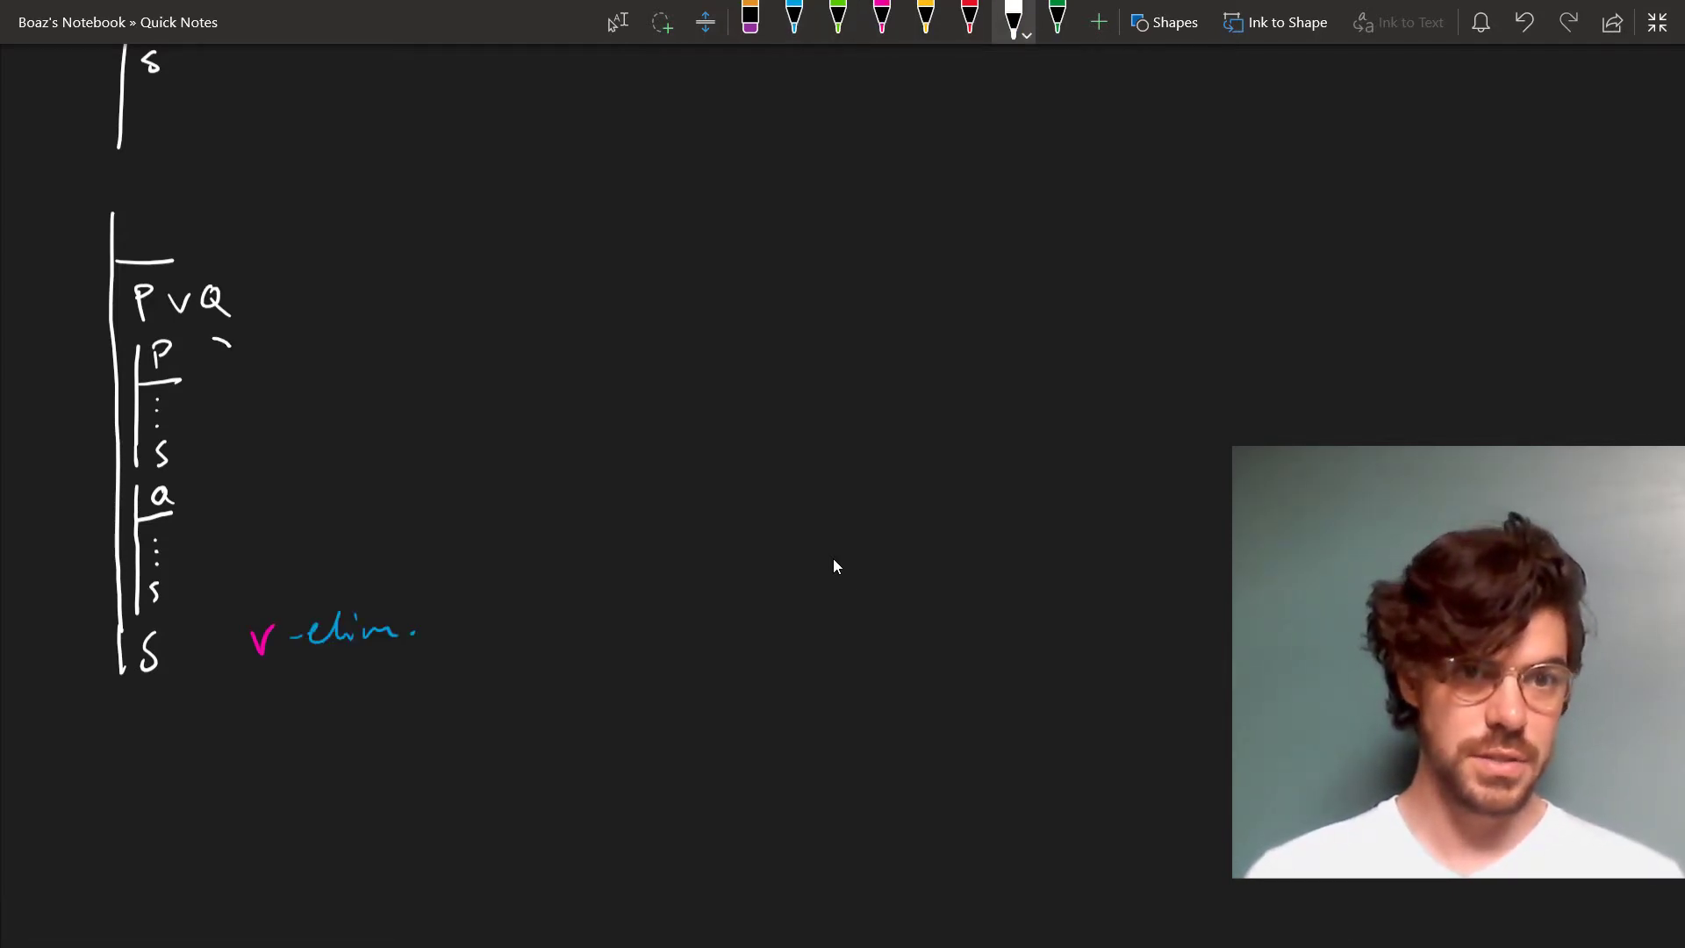
- Brace the two ∨-elim subproofs and draw an arrow pointing at the P ∨ Q premise
drag(230, 347, 214, 597)
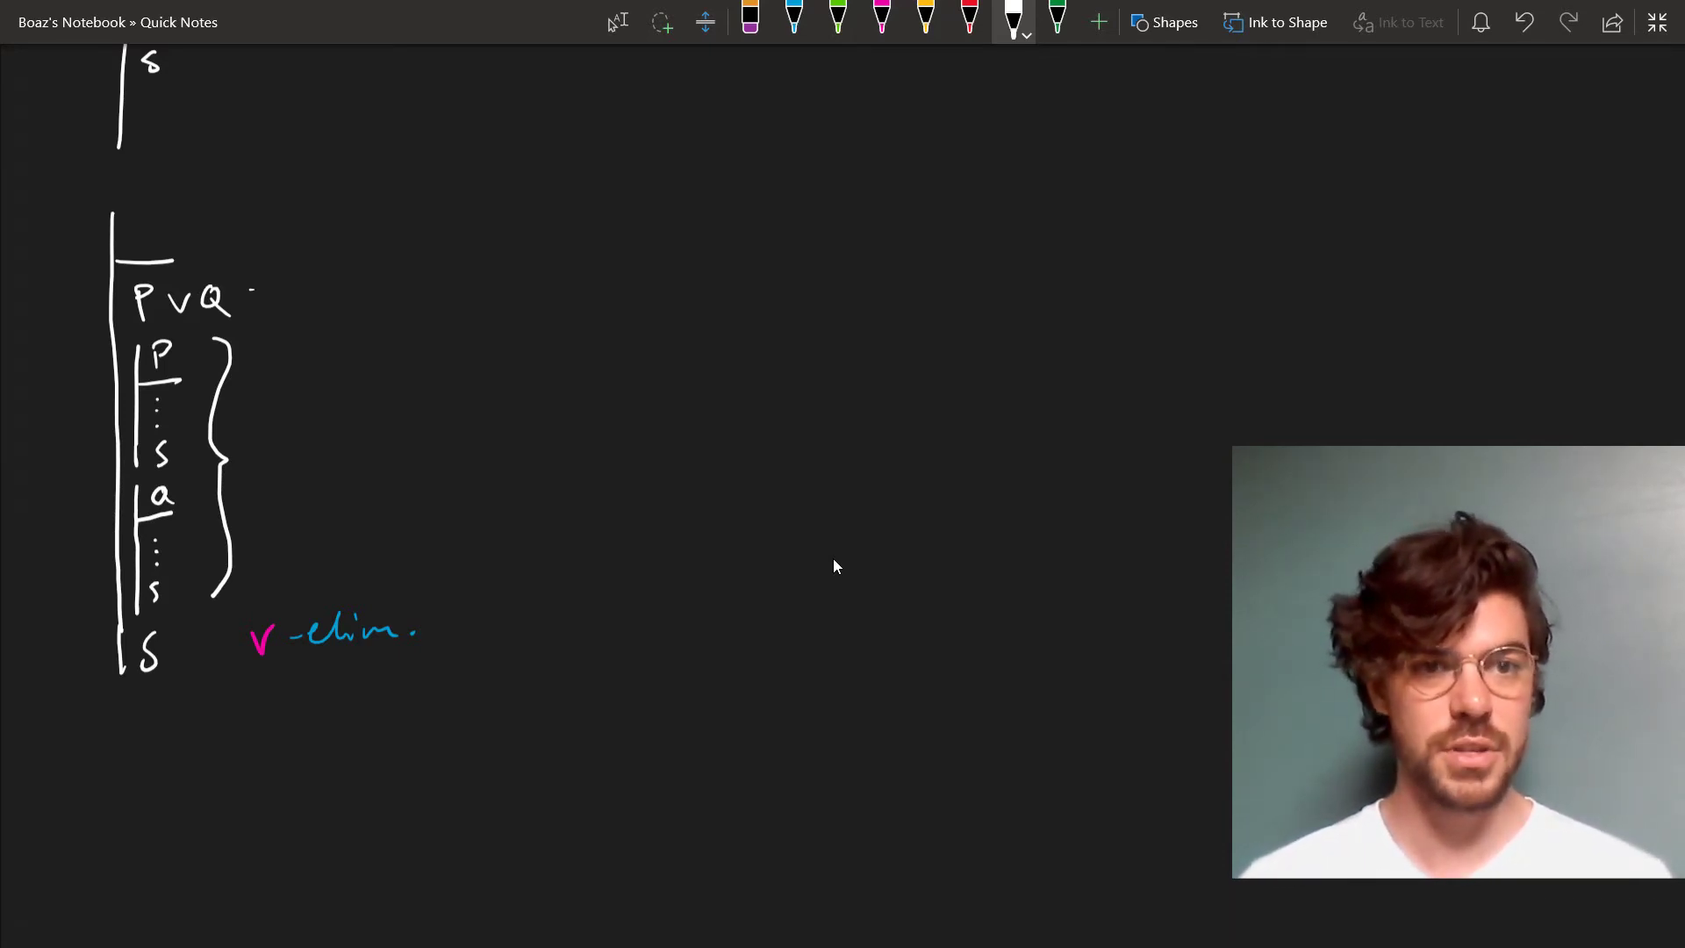
mouse_move(254, 289)
mouse_down()
mouse_move(297, 287)
mouse_move(269, 298)
mouse_move(299, 452)
mouse_move(198, 654)
mouse_move(216, 654)
mouse_up()
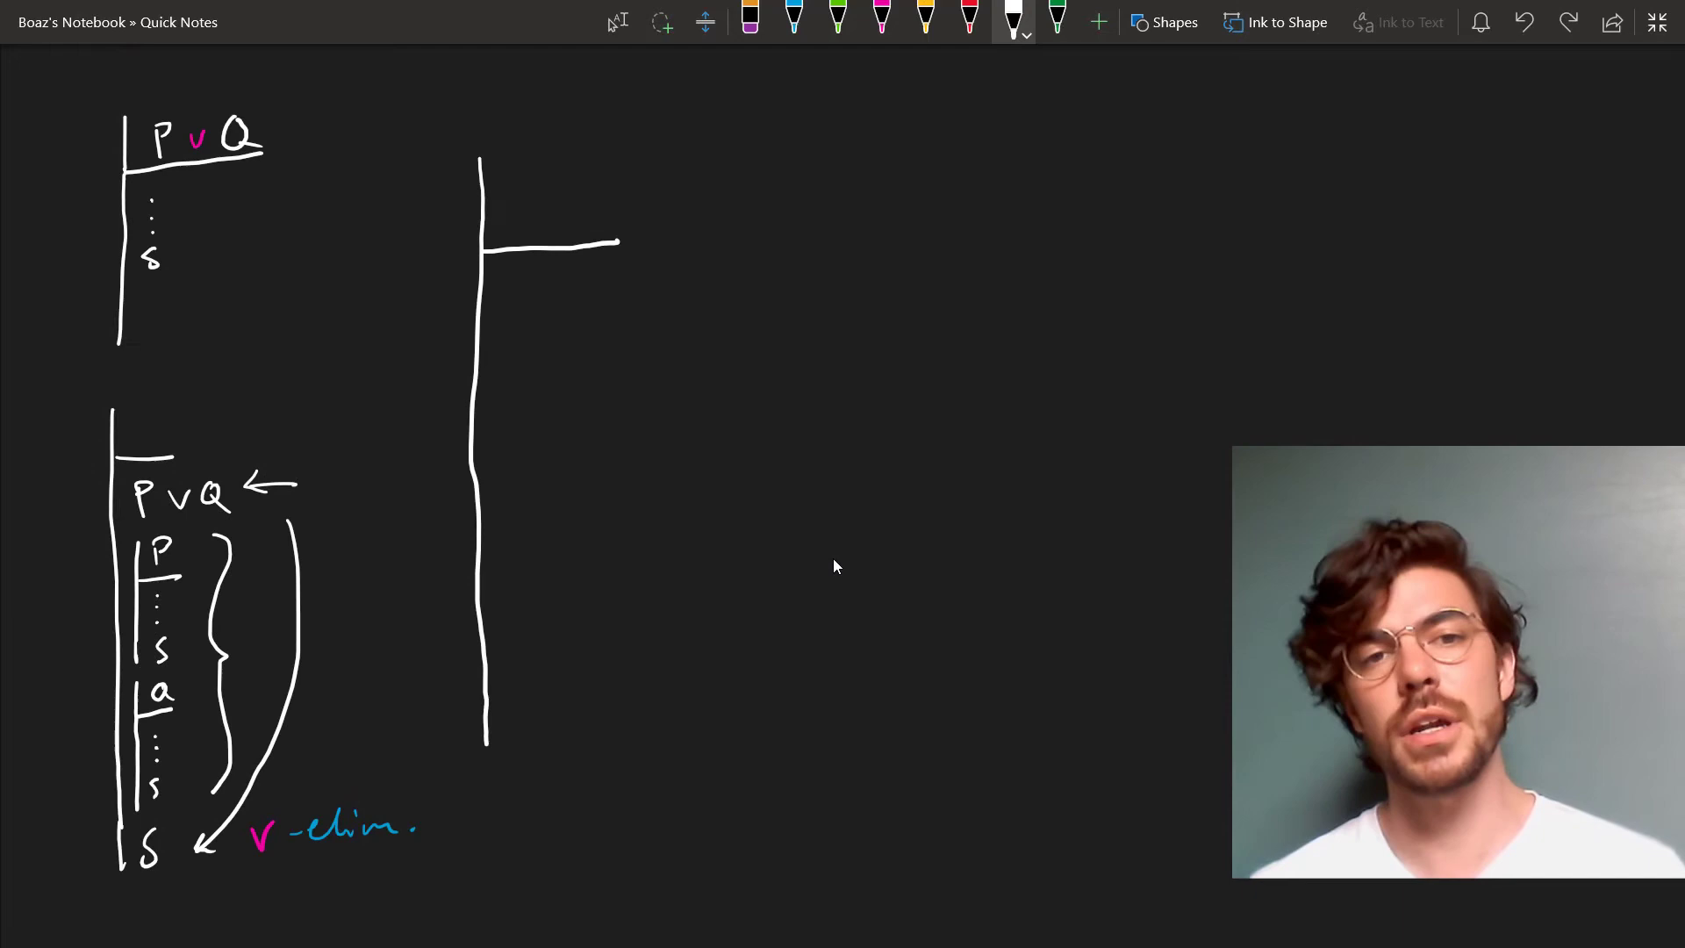
- Write the premise A ∨ (B ∧ C) and 'Goal: A ∨ C' below
mouse_move(527, 202)
mouse_down()
mouse_move(550, 172)
mouse_move(556, 203)
mouse_move(562, 184)
mouse_move(602, 191)
mouse_move(612, 169)
mouse_move(669, 209)
mouse_up()
drag(684, 165, 686, 201)
mouse_move(725, 189)
mouse_down()
mouse_move(734, 176)
mouse_move(789, 195)
mouse_move(793, 226)
mouse_up()
mouse_move(393, 632)
mouse_down()
mouse_move(386, 660)
mouse_move(404, 660)
mouse_up()
drag(411, 645, 458, 642)
mouse_move(519, 643)
mouse_down()
mouse_move(579, 635)
mouse_move(590, 612)
mouse_move(622, 642)
mouse_up()
- Draw a subproof assuming A and number the proof lines 1 through 6
click(430, 193)
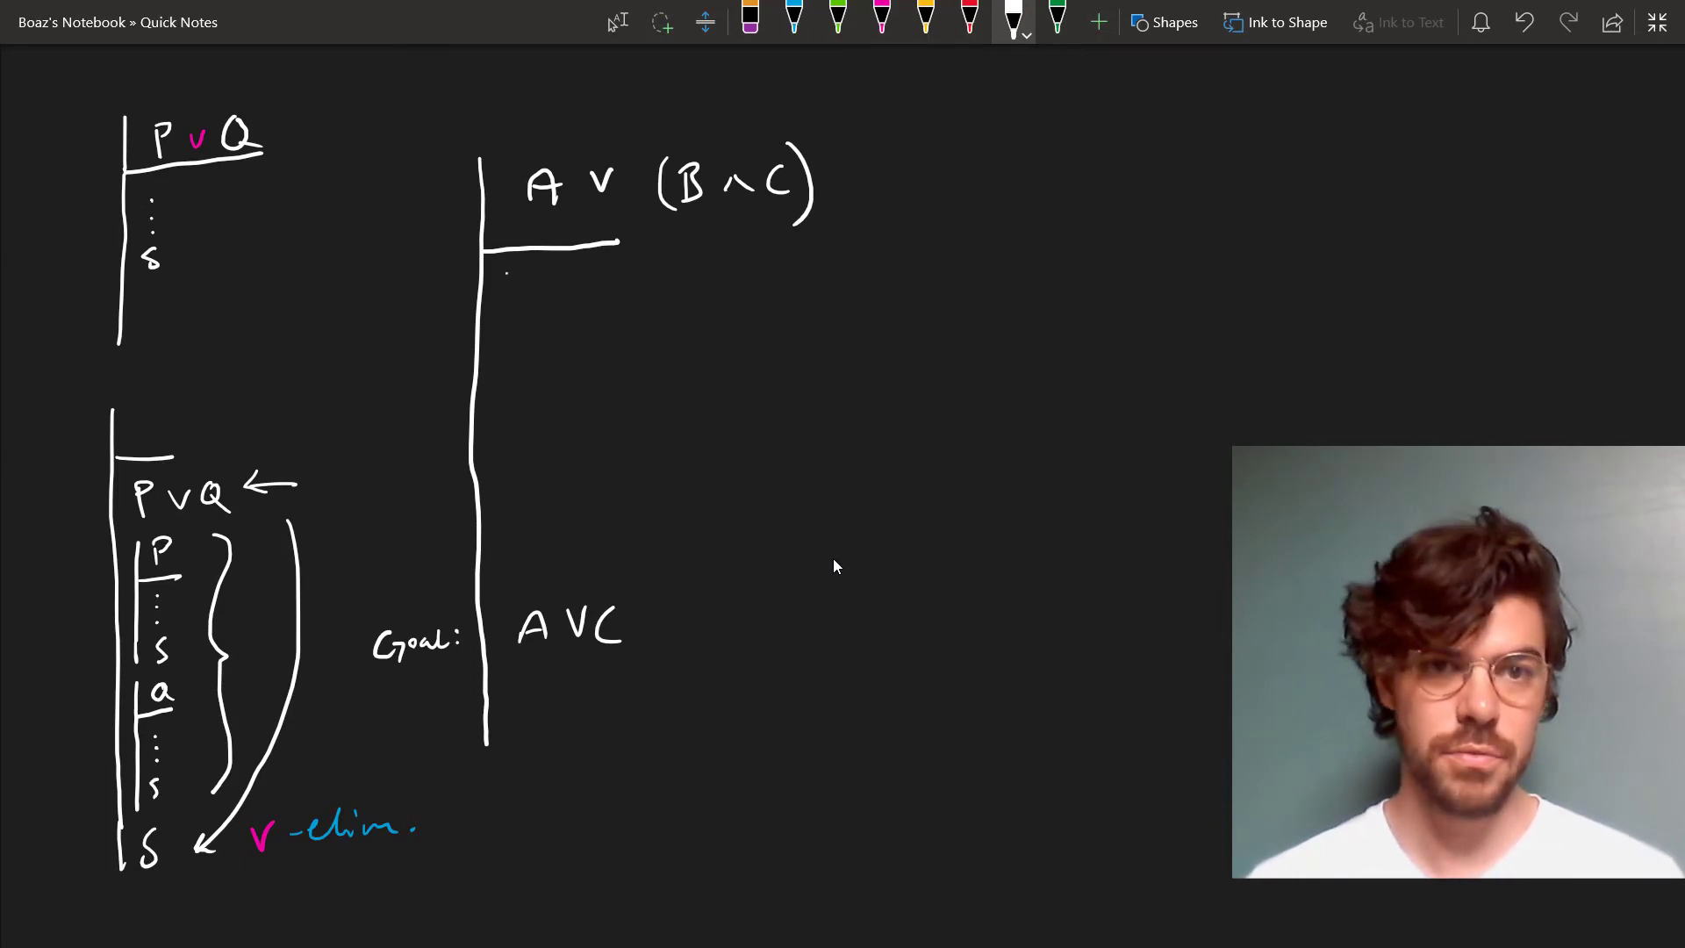
mouse_move(507, 272)
mouse_down()
mouse_move(506, 340)
mouse_move(546, 303)
mouse_up()
mouse_move(518, 297)
mouse_down()
mouse_move(531, 276)
mouse_move(542, 295)
mouse_up()
mouse_move(524, 288)
mouse_down()
mouse_move(540, 287)
mouse_move(511, 378)
mouse_up()
drag(429, 189, 443, 212)
drag(430, 215, 466, 213)
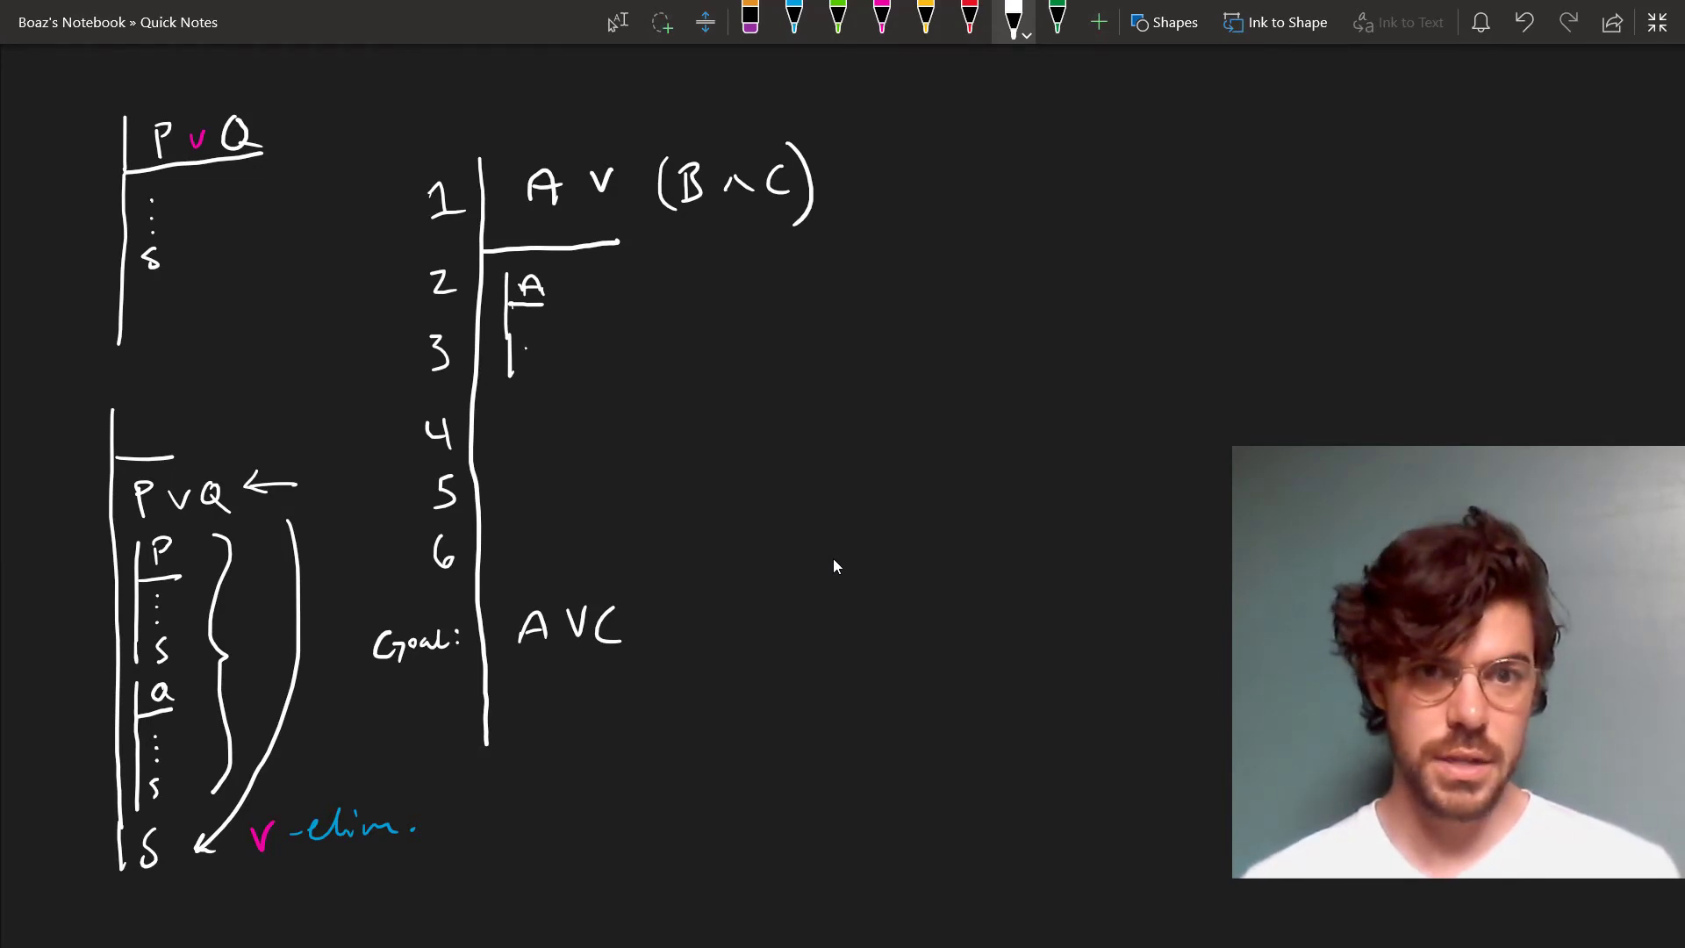
- Write A ∨ C on line 3, justified '∨-intro 2' in magenta and cyan
mouse_move(538, 335)
mouse_down()
mouse_move(546, 356)
mouse_move(579, 338)
mouse_up()
mouse_move(619, 334)
mouse_down()
mouse_move(621, 354)
mouse_move(733, 319)
mouse_up()
click(882, 19)
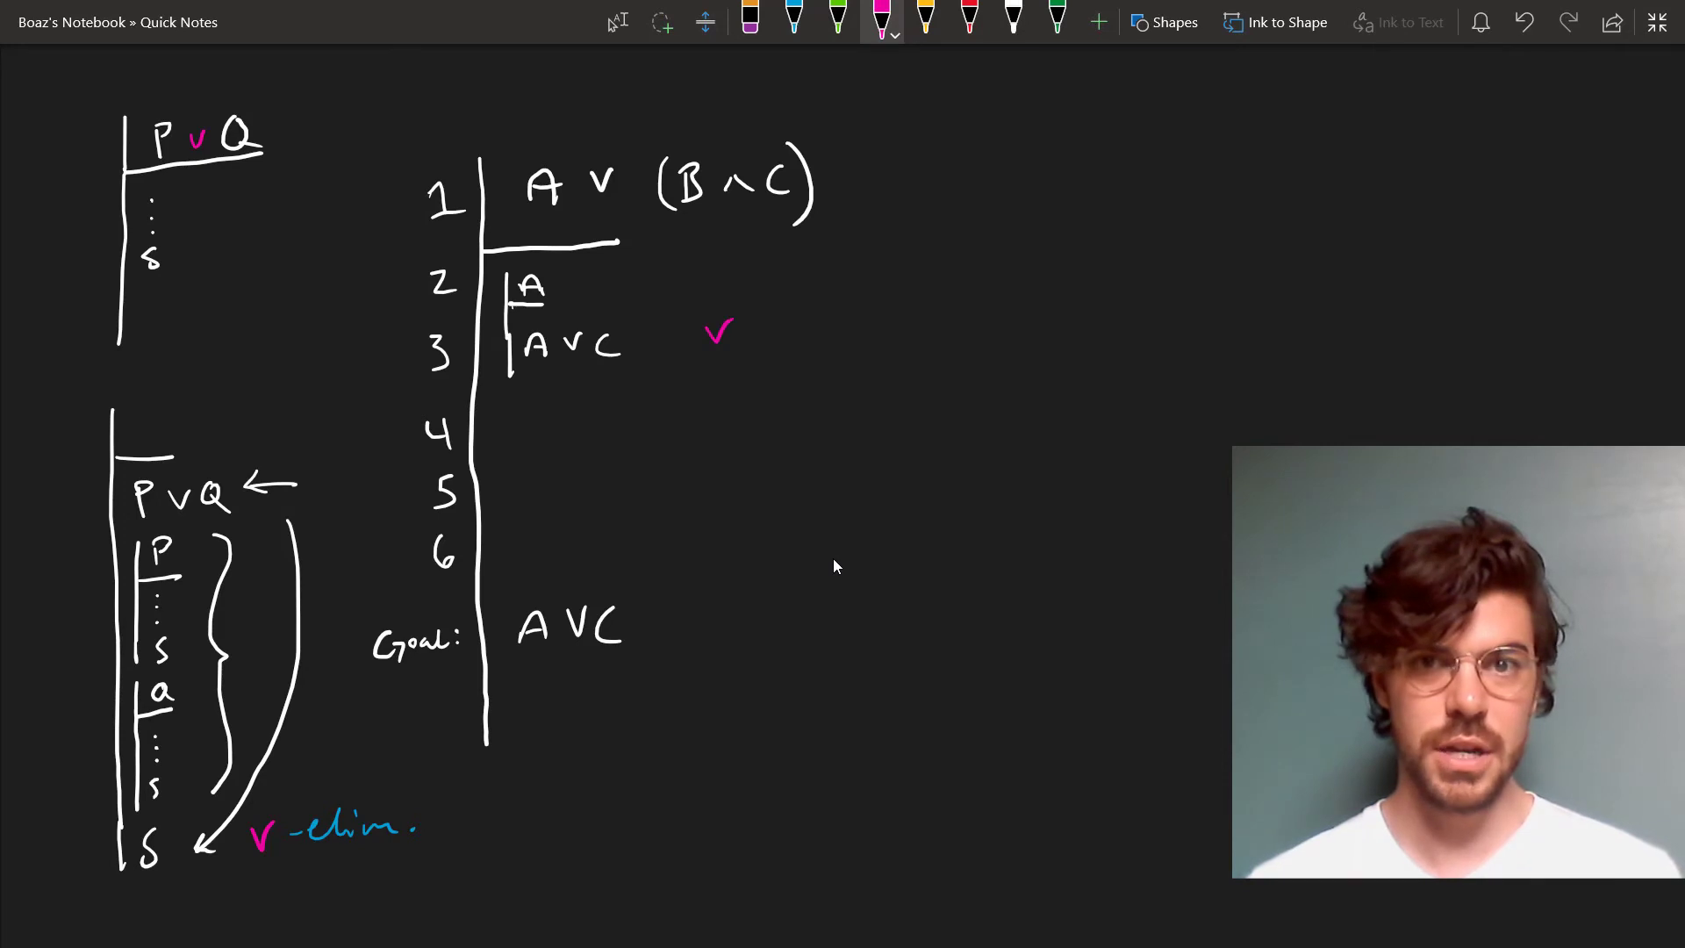
click(794, 20)
drag(731, 334, 742, 332)
drag(753, 309, 753, 334)
drag(764, 335, 786, 326)
mouse_move(790, 316)
mouse_down()
mouse_move(853, 314)
mouse_move(873, 332)
mouse_up()
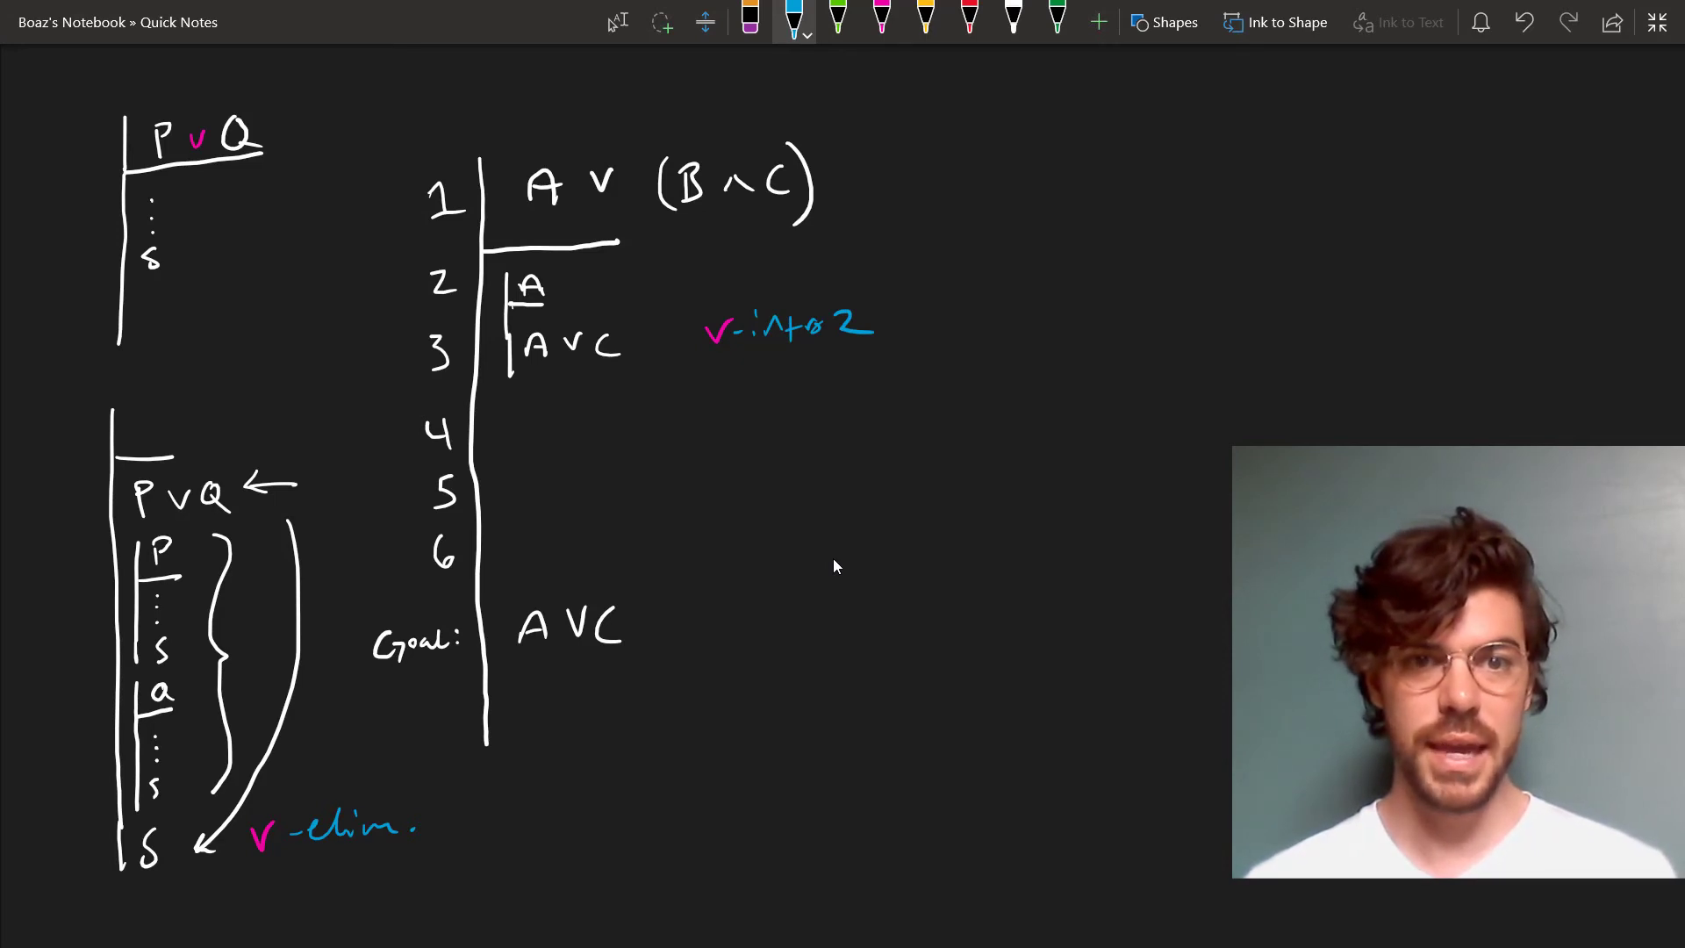
click(1014, 19)
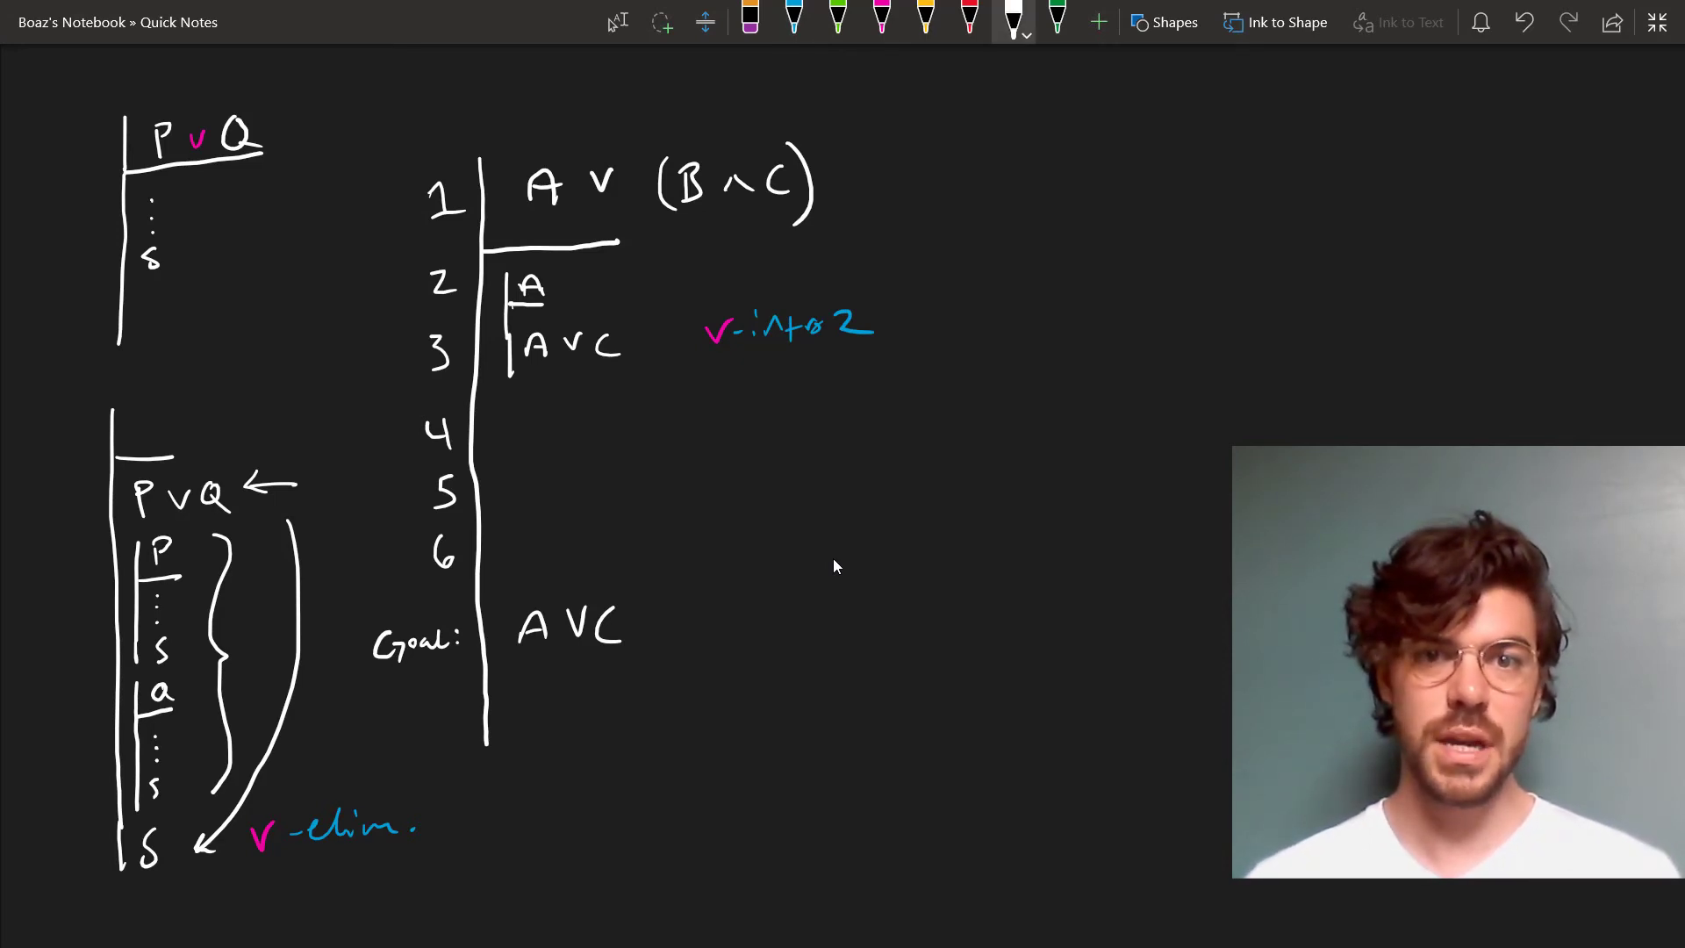
- Underline (B ∧ C), open a B ∧ C subproof, and derive C by ∧-elim, 4
drag(688, 233, 776, 230)
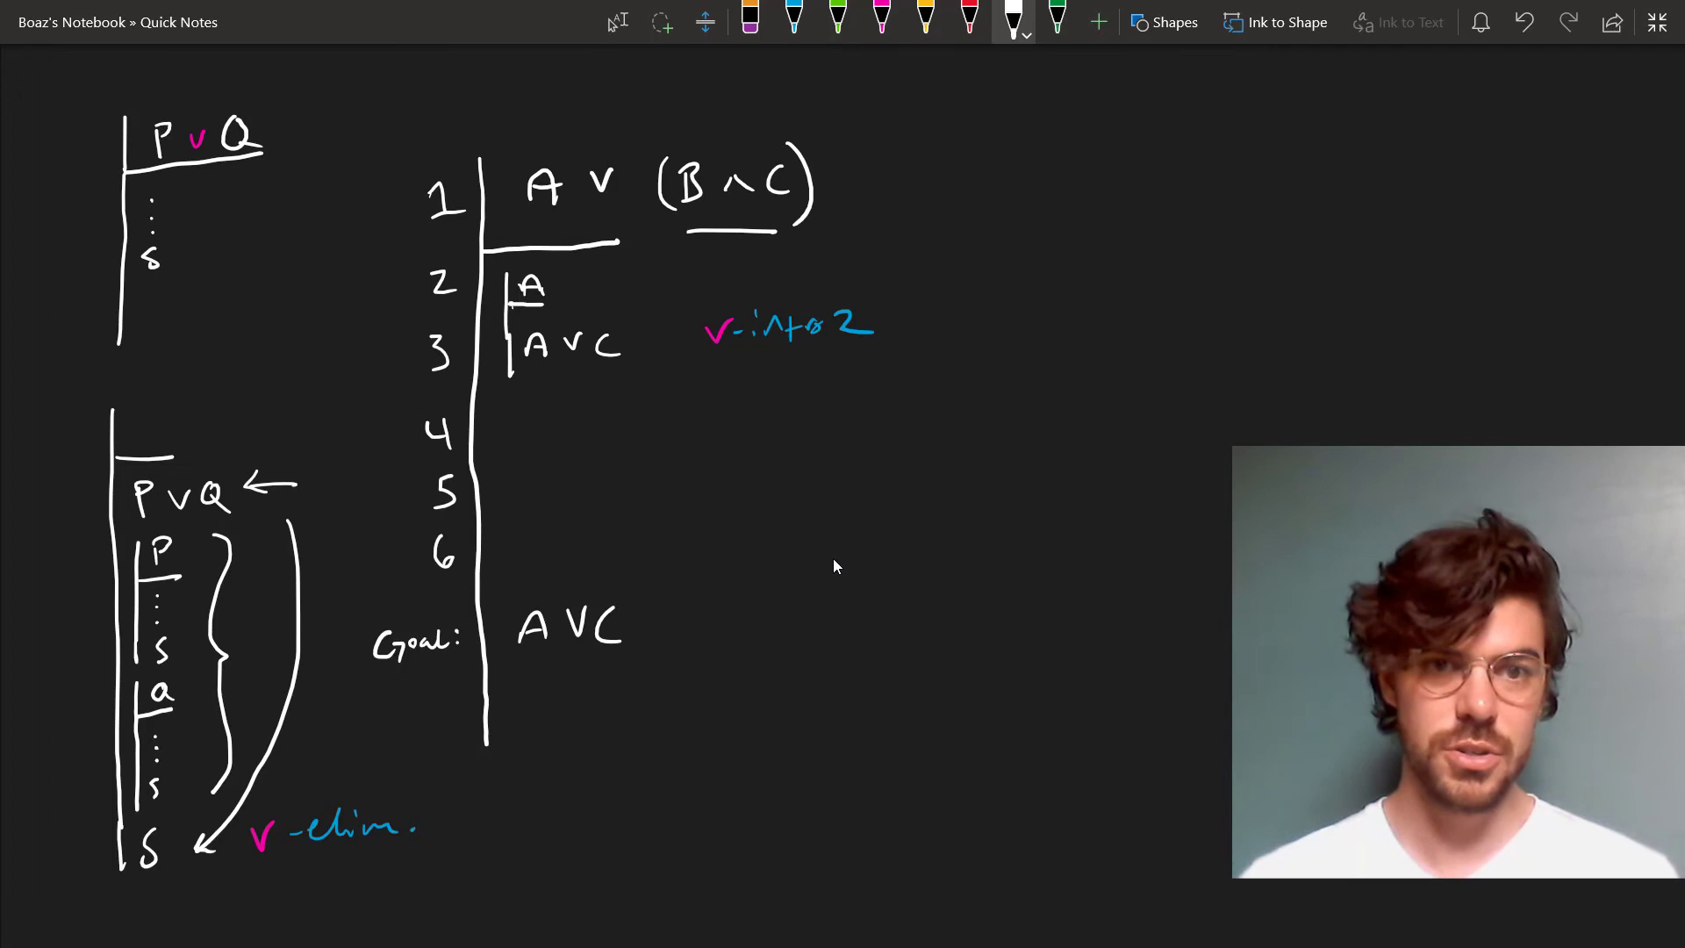
mouse_move(508, 408)
mouse_down()
mouse_move(508, 446)
mouse_move(532, 425)
mouse_move(528, 441)
mouse_move(602, 437)
mouse_up()
mouse_move(510, 447)
mouse_down()
mouse_move(608, 442)
mouse_move(510, 505)
mouse_move(511, 544)
mouse_up()
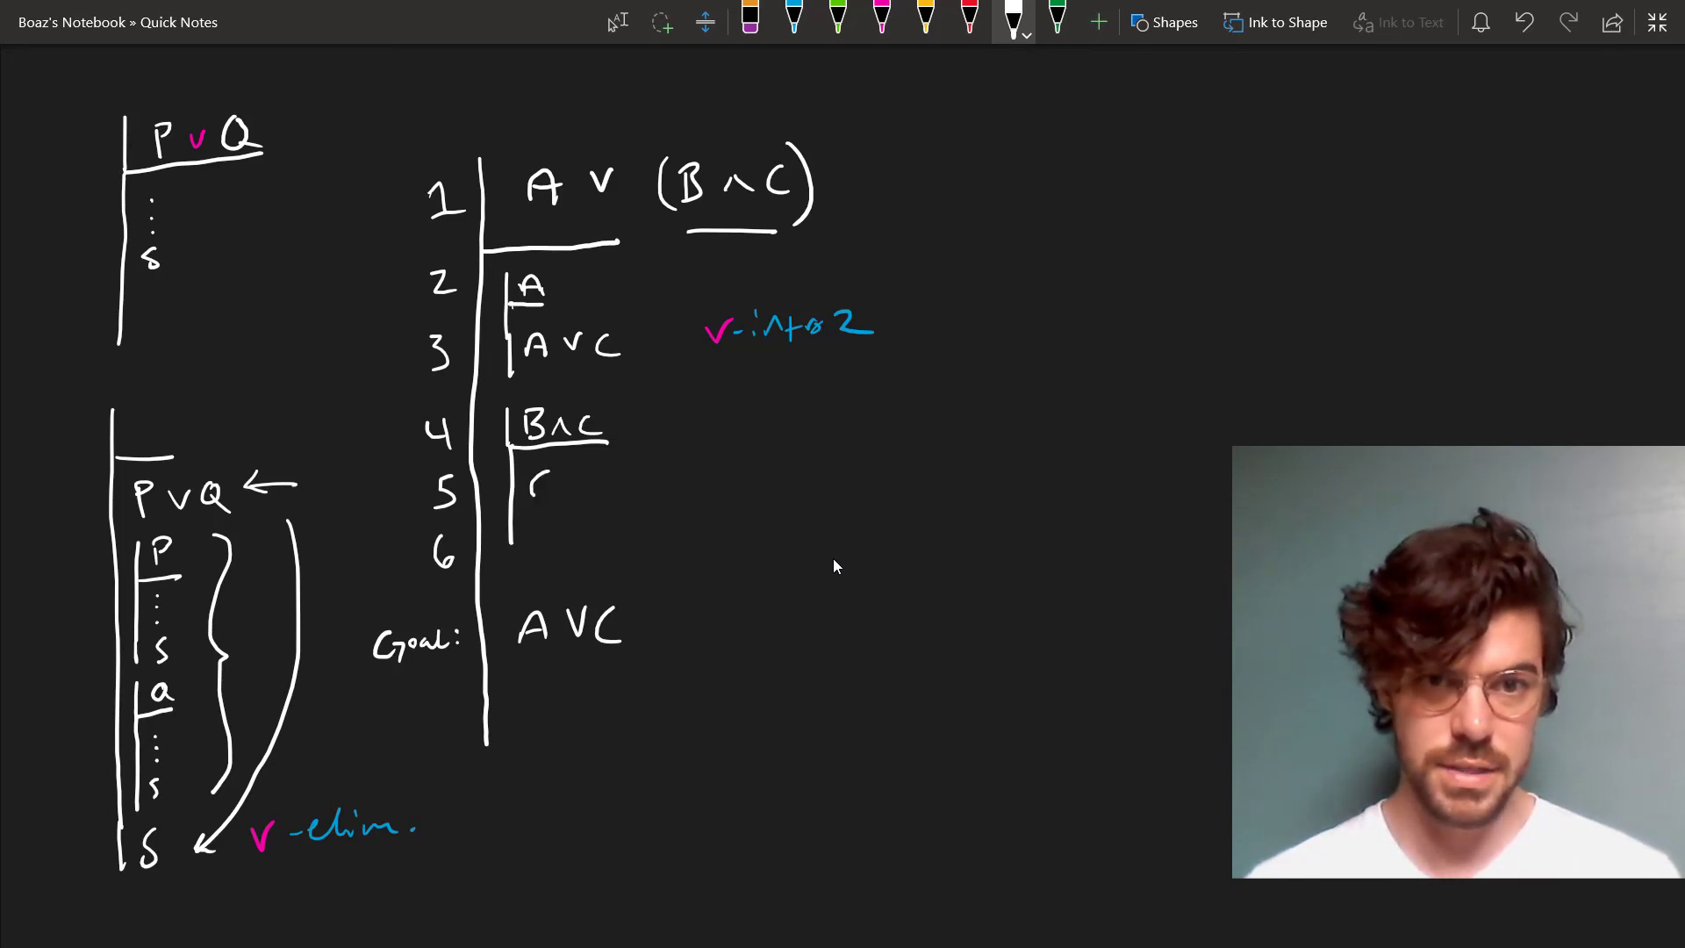
drag(535, 498, 565, 496)
click(882, 18)
drag(709, 485, 887, 479)
click(795, 18)
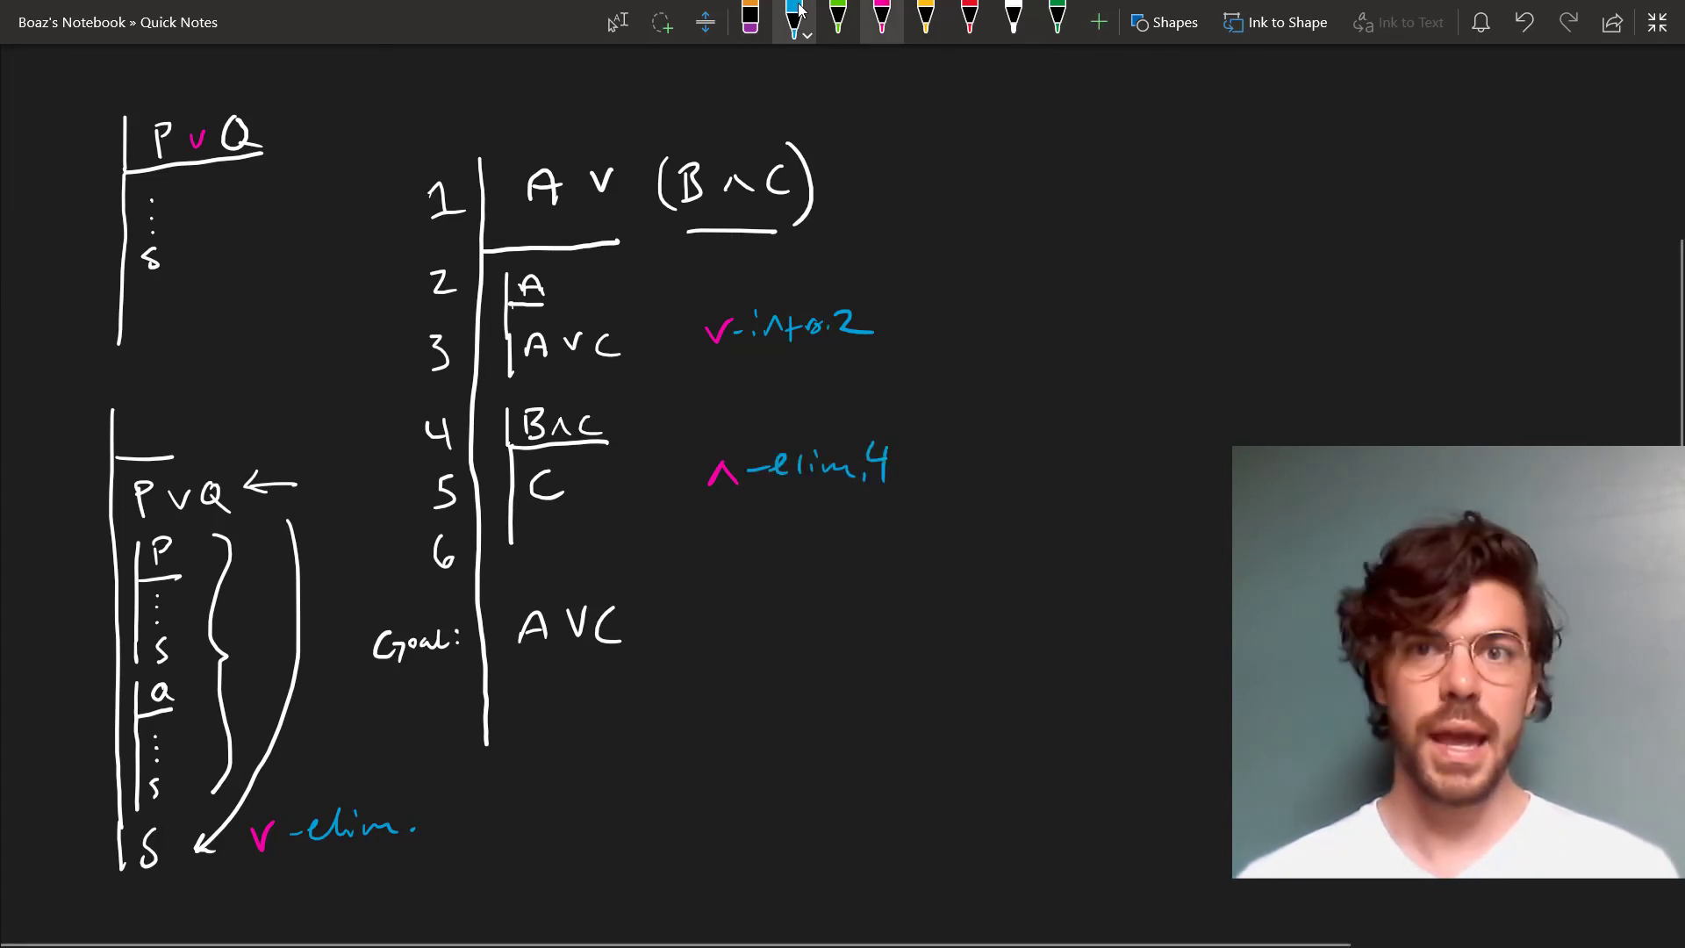
click(1013, 18)
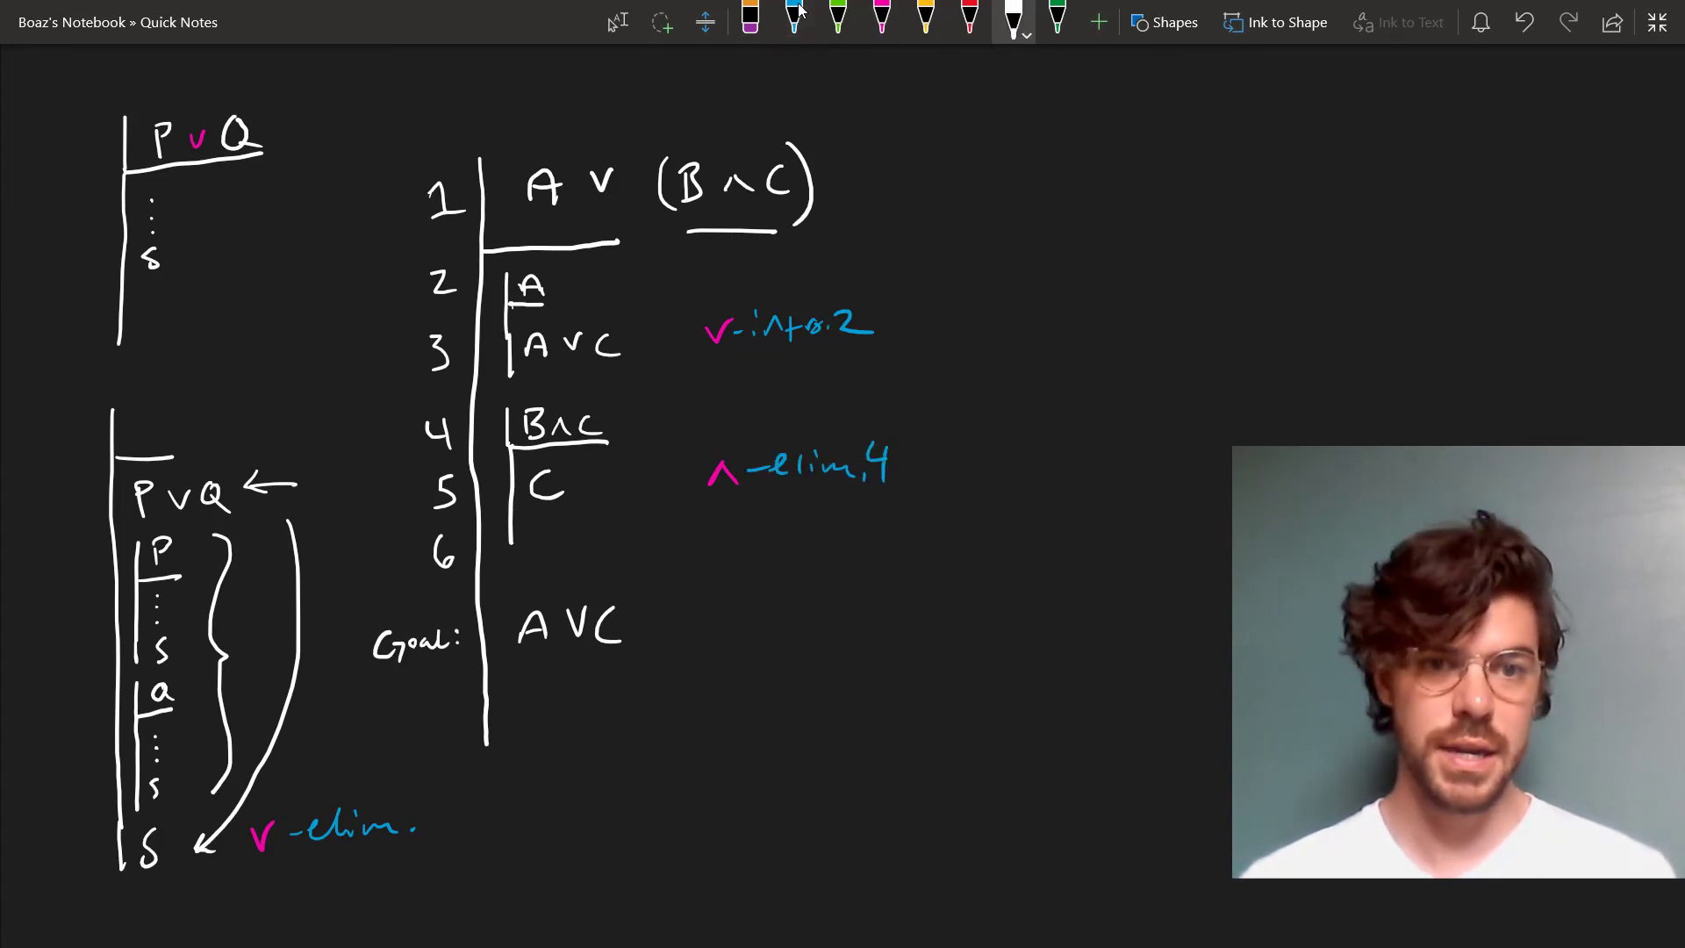
- Write A ∨ C on line 6 as ∨-intro and justify the goal with ∨-elim 1, 2-3
mouse_move(526, 550)
mouse_down()
mouse_move(581, 530)
mouse_move(616, 552)
mouse_up()
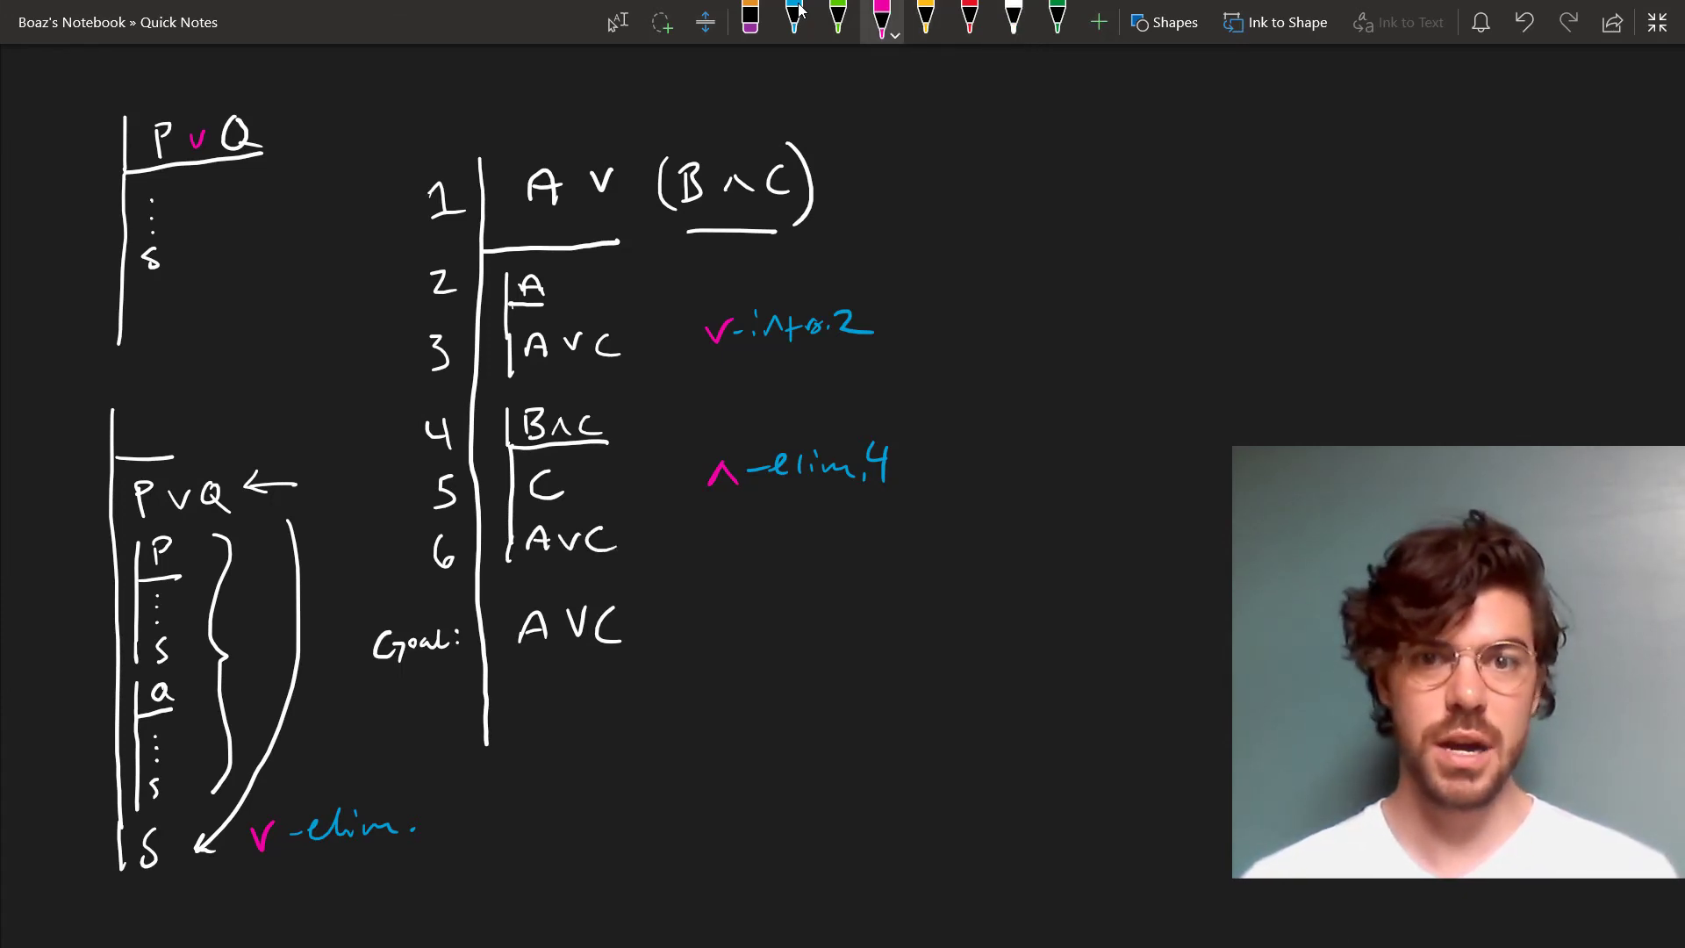
drag(718, 520, 742, 514)
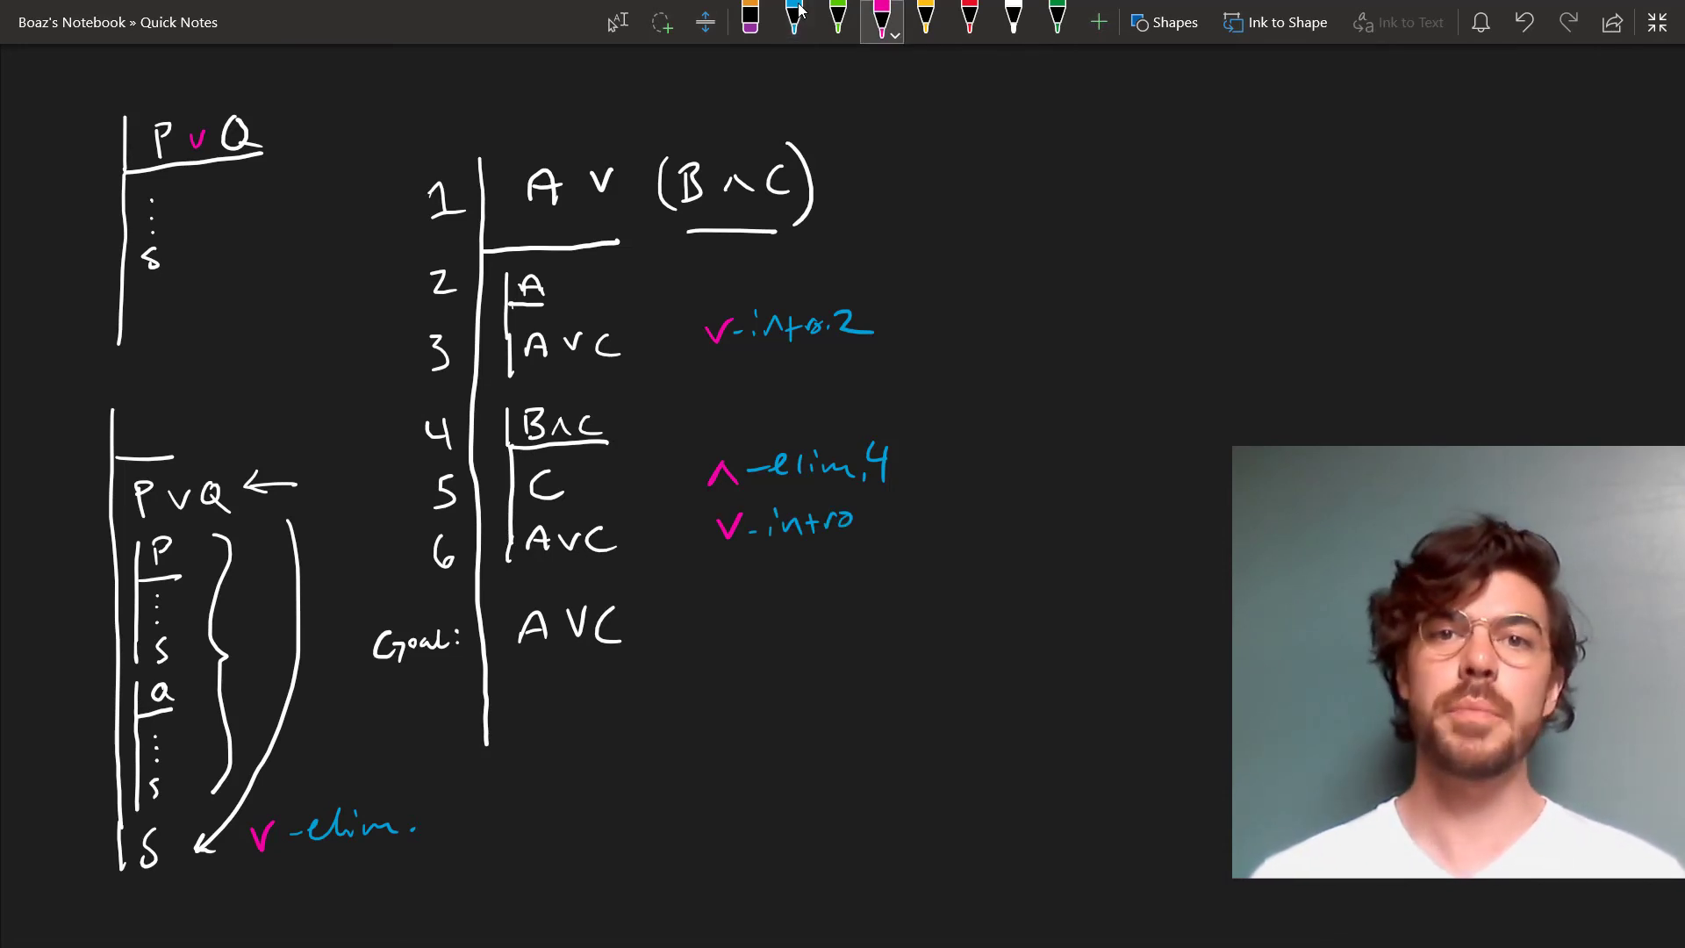
drag(703, 598, 1001, 601)
click(795, 14)
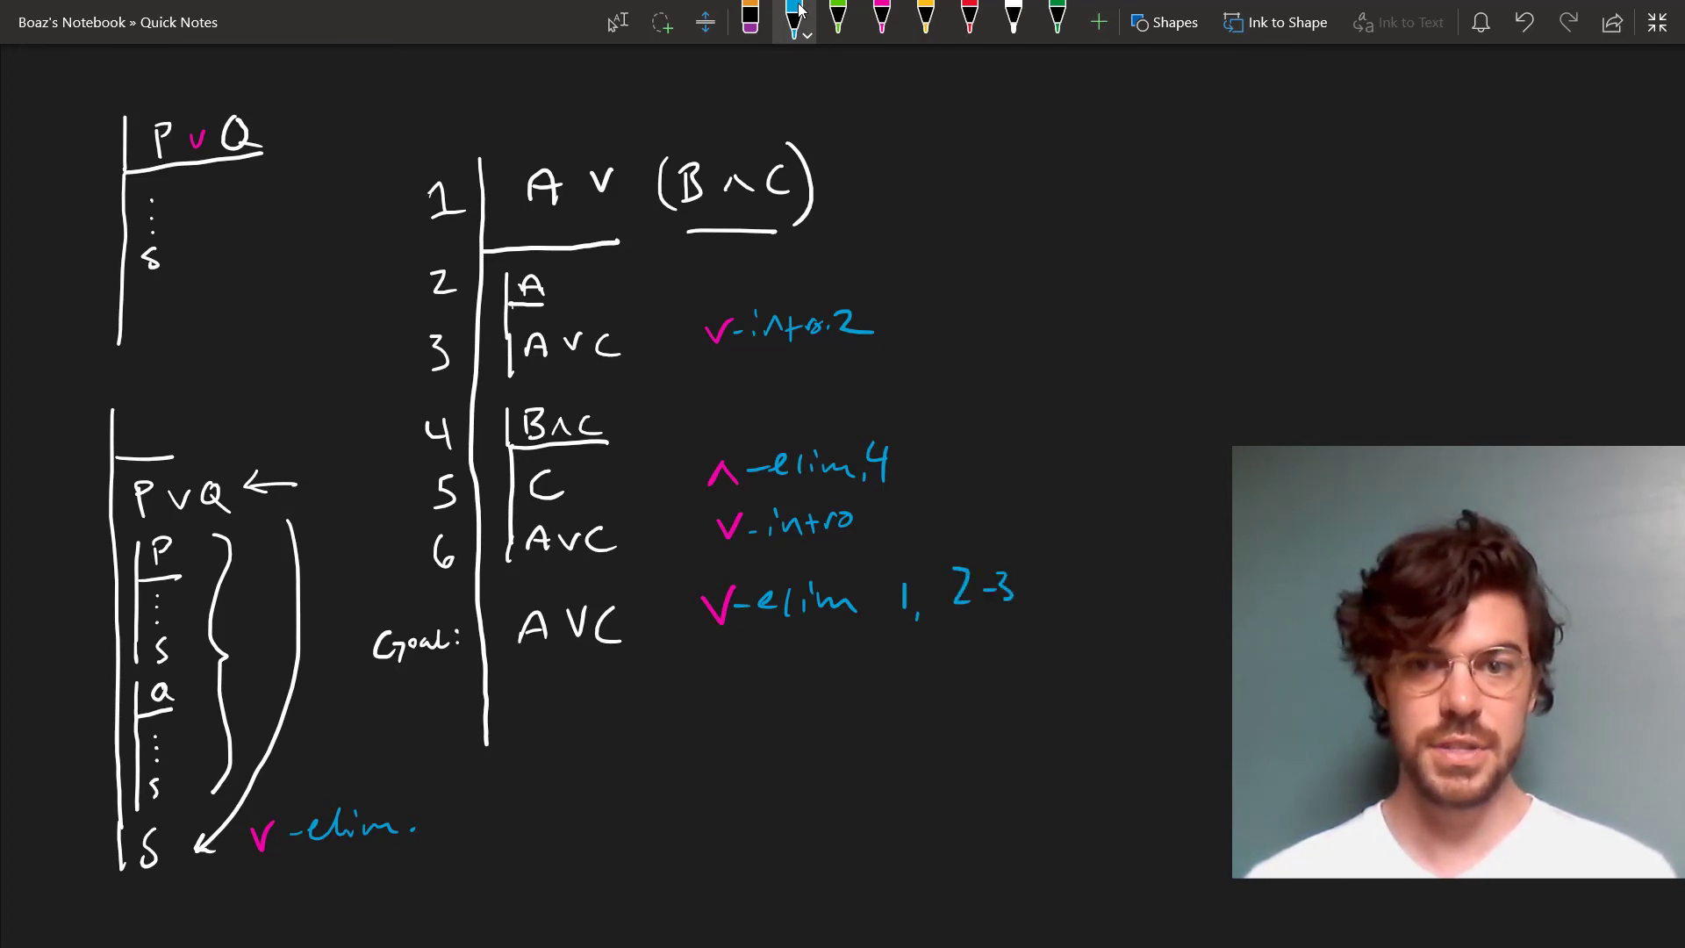
- Add 4-6 to the goal citation, green-arrow line 1's ∨ and the schema's S, underline A ∨ C
drag(921, 651, 932, 666)
mouse_move(936, 642)
mouse_down()
mouse_move(939, 672)
mouse_move(974, 657)
mouse_up()
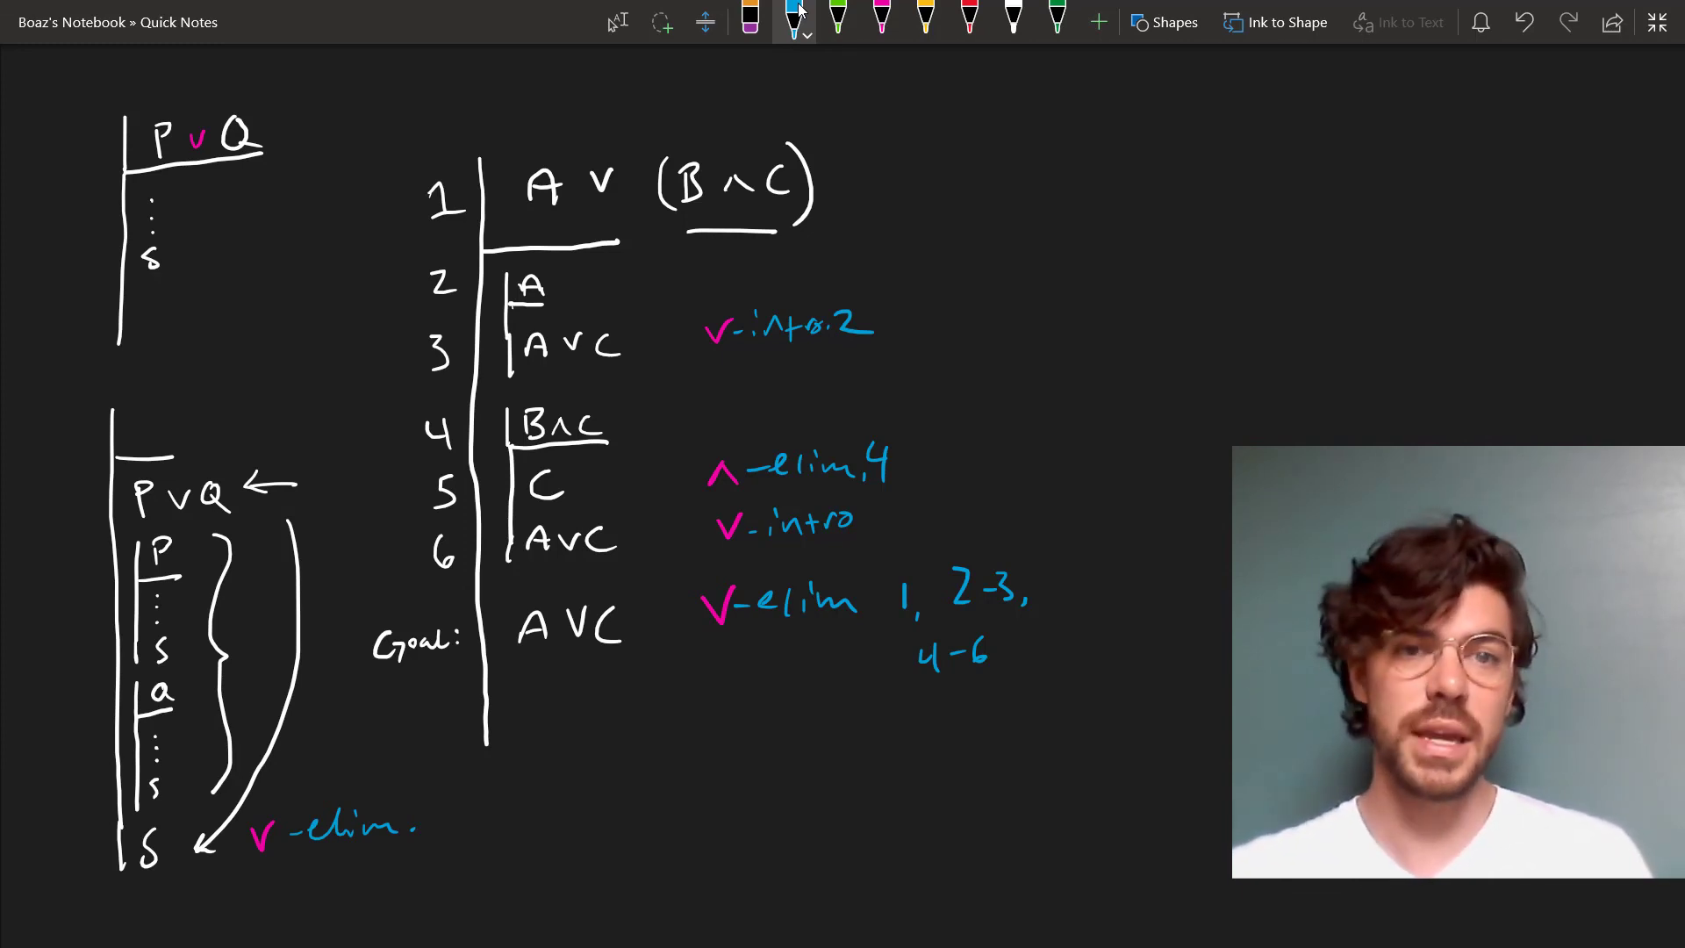
key(Right)
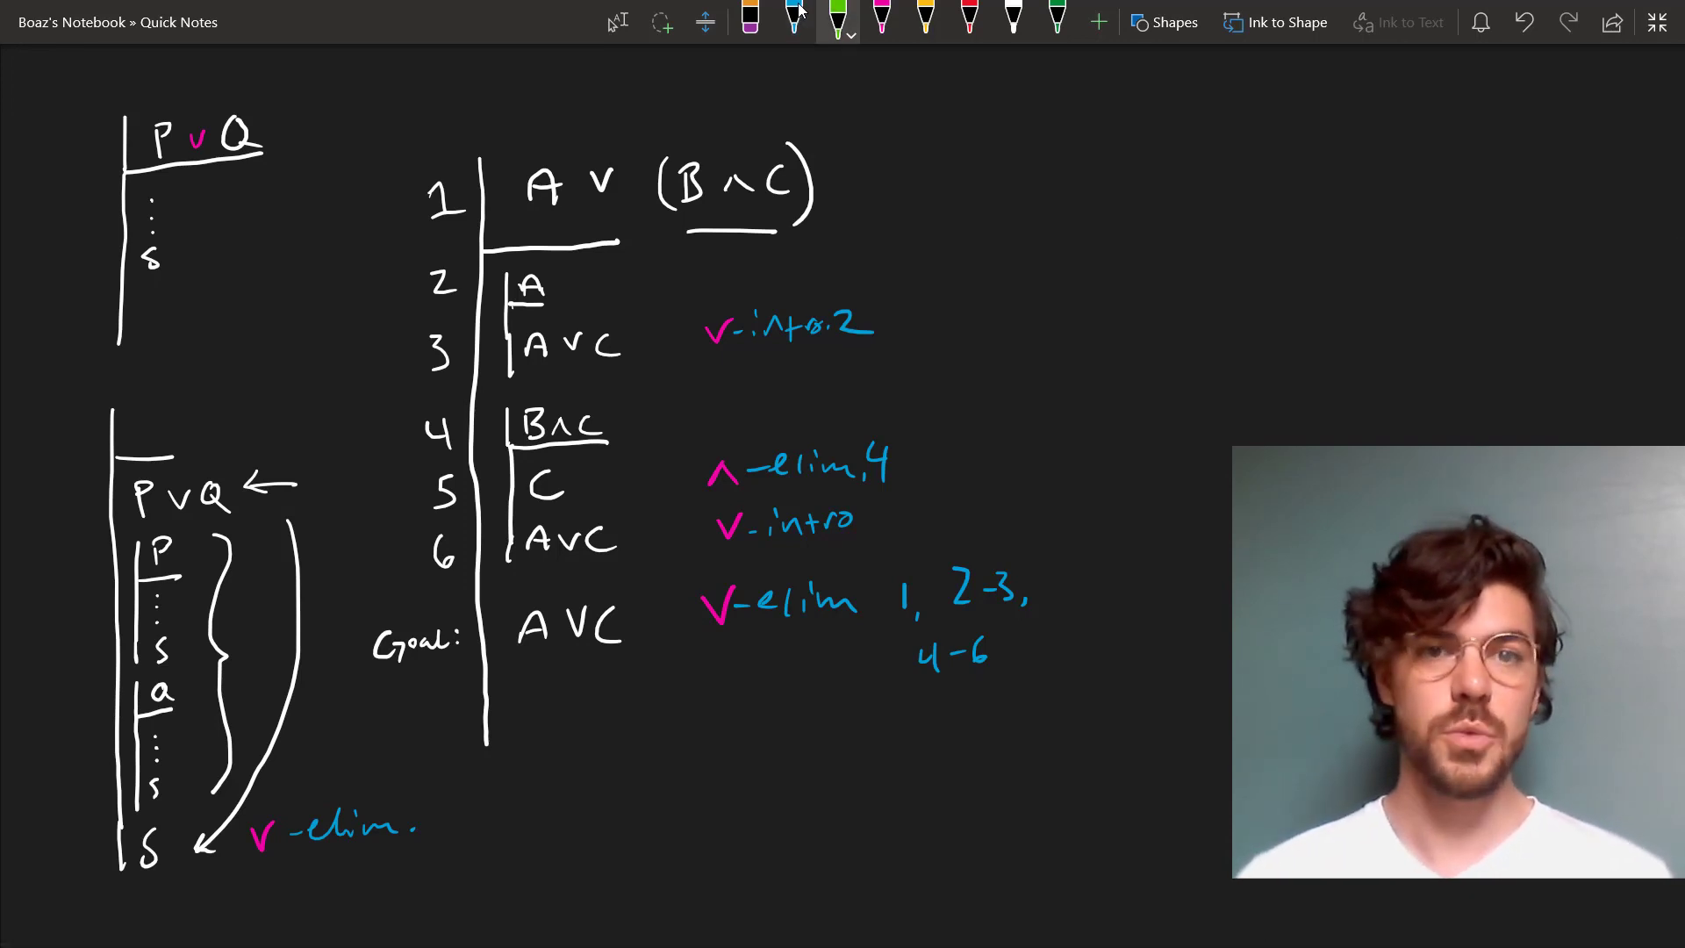
mouse_move(600, 157)
mouse_down()
mouse_move(625, 109)
mouse_move(620, 150)
mouse_up()
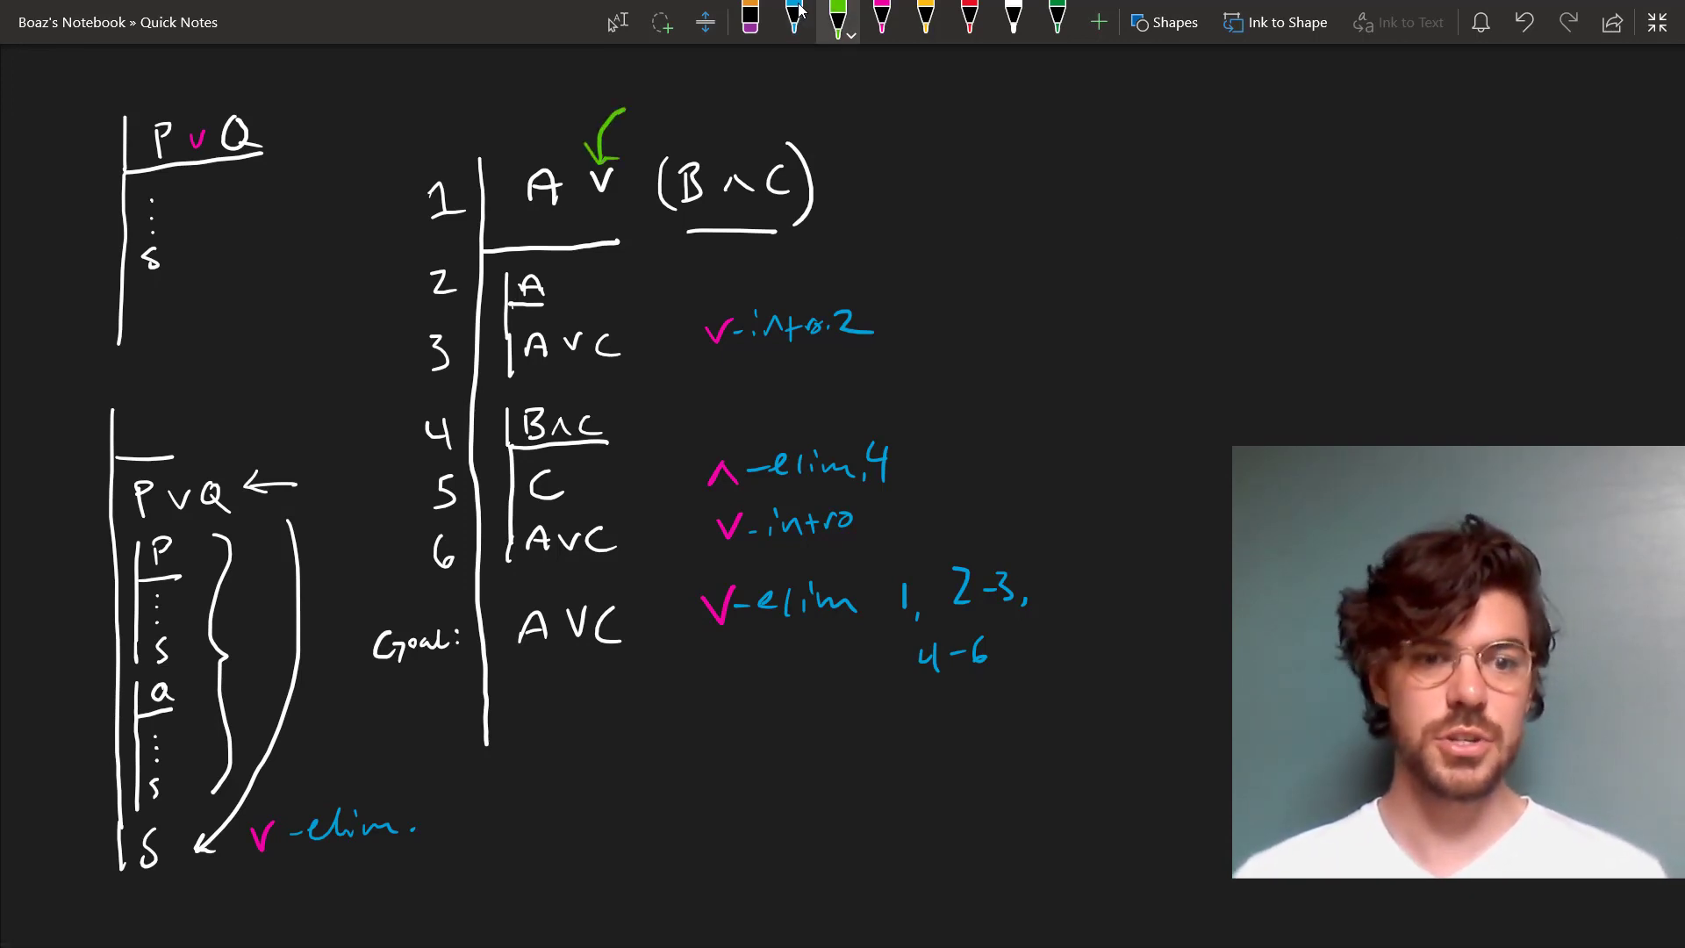
drag(56, 847, 95, 843)
drag(79, 828, 84, 854)
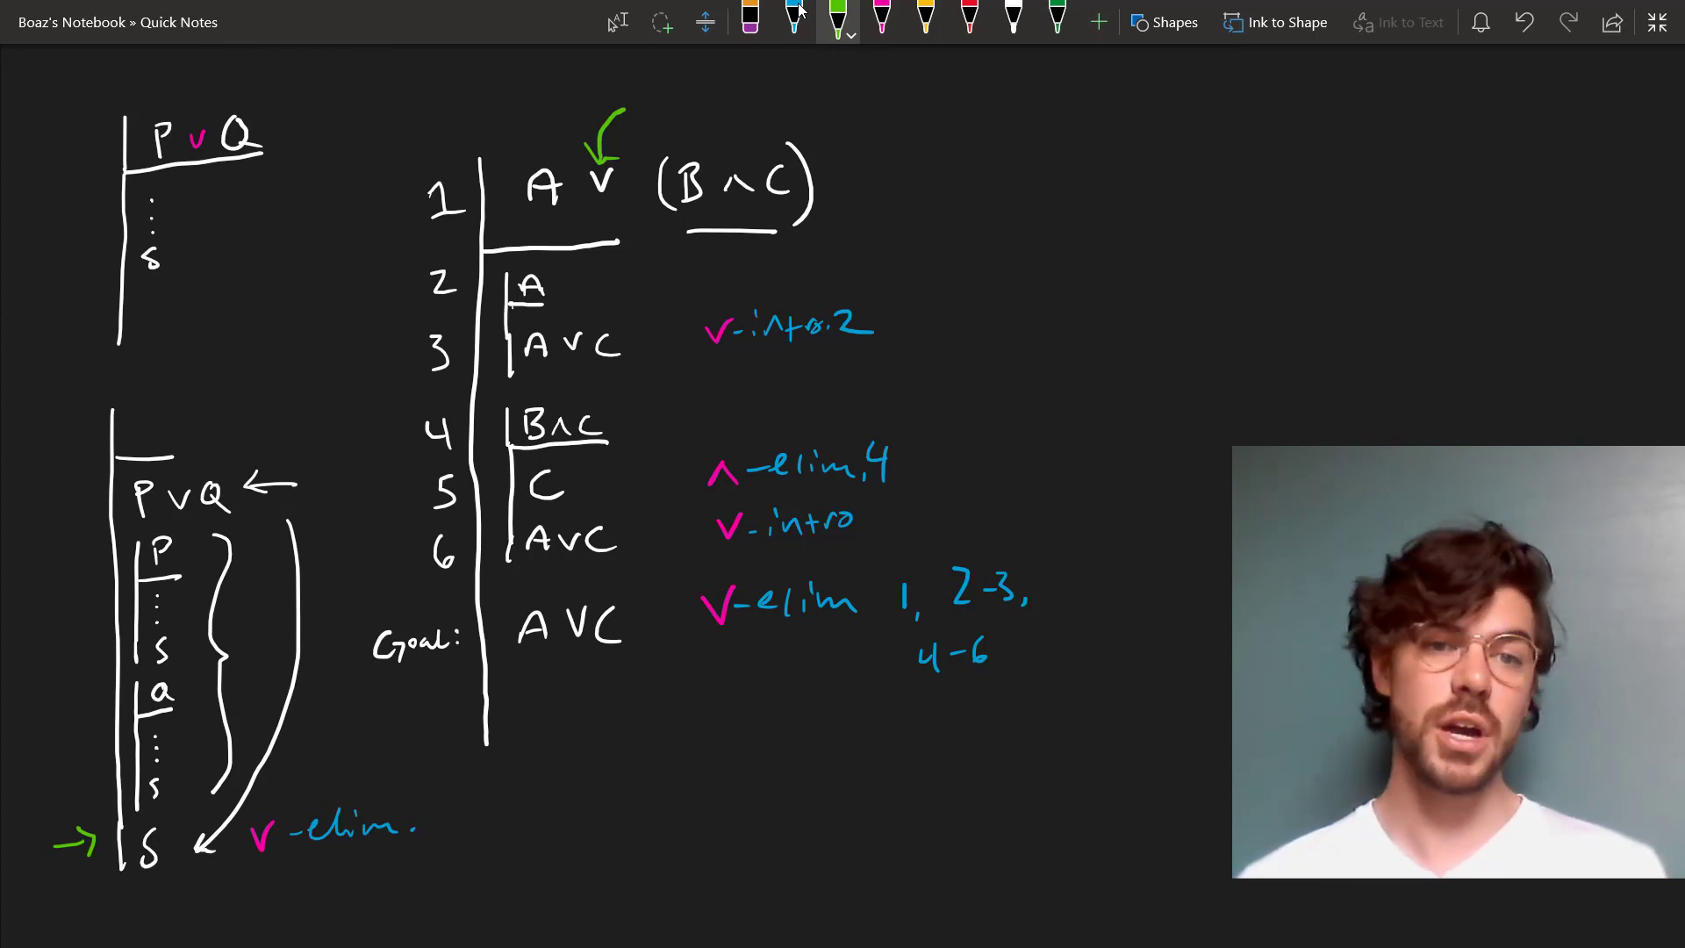
drag(525, 665, 619, 645)
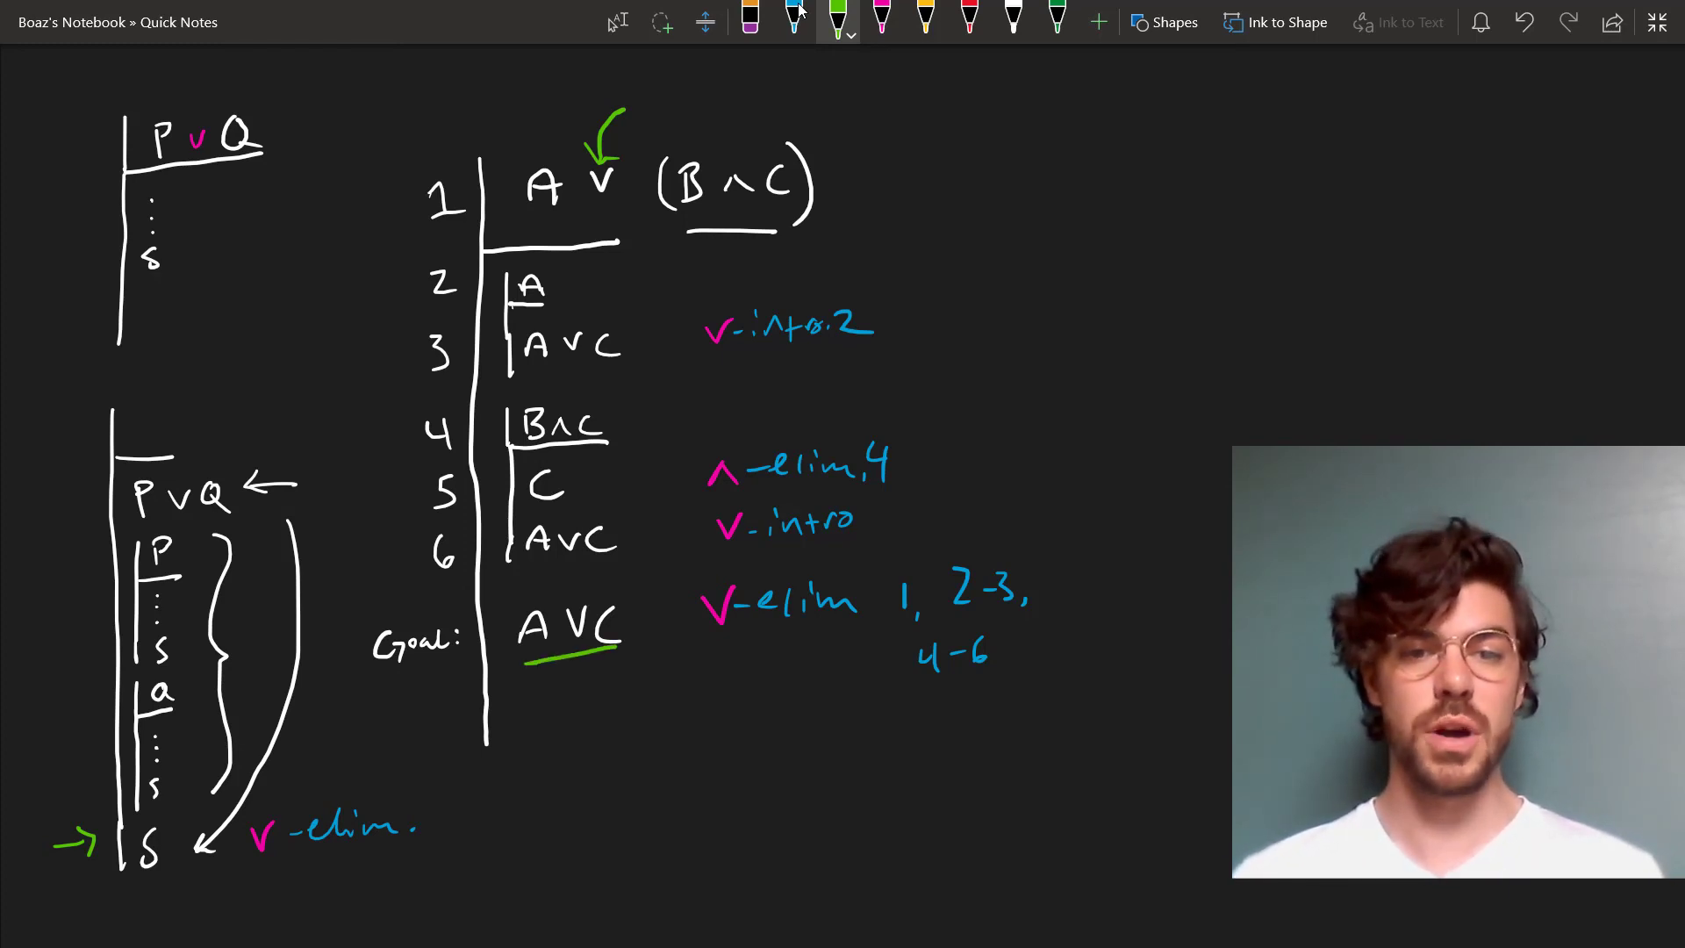